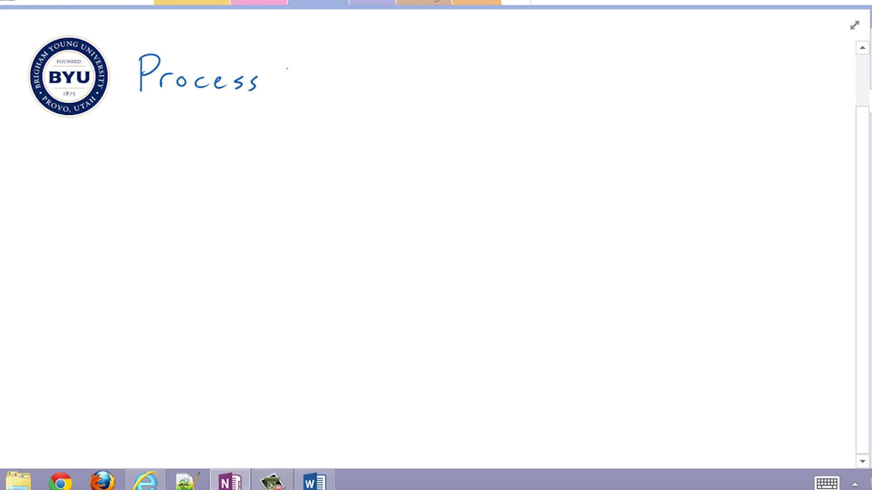
- Handwrite the 'Process Dynamics and Control' title and the 'Control Loops' heading
mouse_move(287, 69)
left_mouse_down()
mouse_move(358, 80)
mouse_move(551, 74)
mouse_move(626, 85)
left_mouse_up()
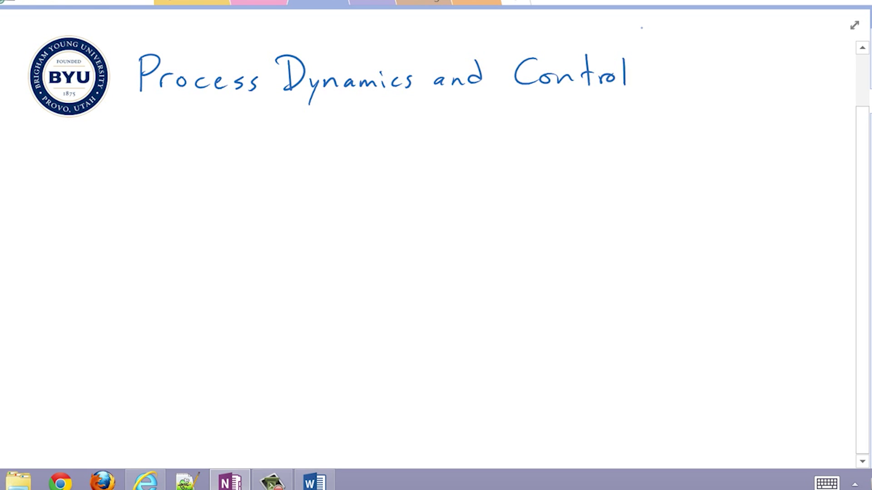
scroll(642, 28, "down", 2)
scroll(436, 245, "up", 2)
mouse_move(49, 133)
left_mouse_down()
mouse_move(98, 162)
mouse_move(160, 163)
left_mouse_up()
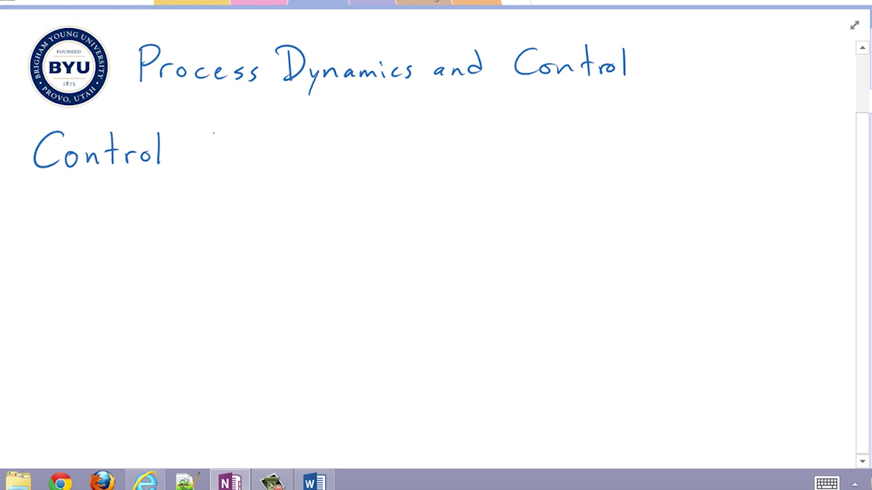
left_click_drag(214, 133, 276, 155)
- Ink the bullets Sensor, Acuator and Controller under the heading
mouse_move(116, 195)
left_mouse_down()
mouse_move(149, 215)
mouse_move(201, 204)
left_mouse_up()
left_click_drag(98, 263, 190, 245)
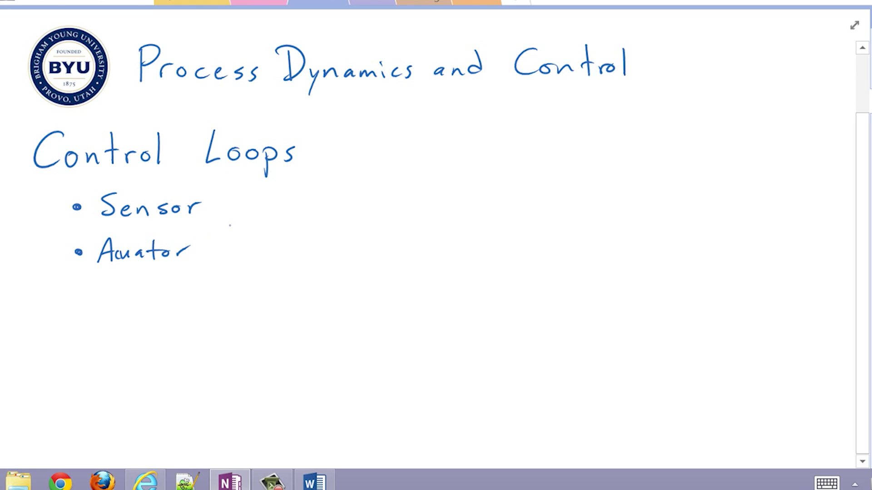
left_click_drag(115, 284, 267, 285)
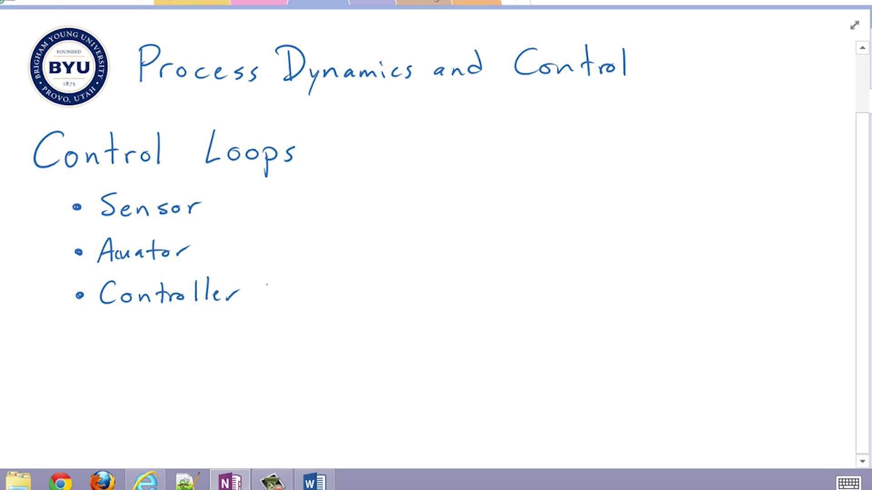
- Finish the car sketch and write 'Cruise Control' with the goal 'Maintain Speed of 65 mph'
mouse_move(368, 258)
left_mouse_down()
mouse_move(492, 234)
mouse_move(396, 272)
mouse_move(342, 254)
left_mouse_up()
mouse_move(560, 192)
left_mouse_down()
mouse_move(640, 181)
mouse_move(695, 195)
mouse_move(752, 184)
left_mouse_up()
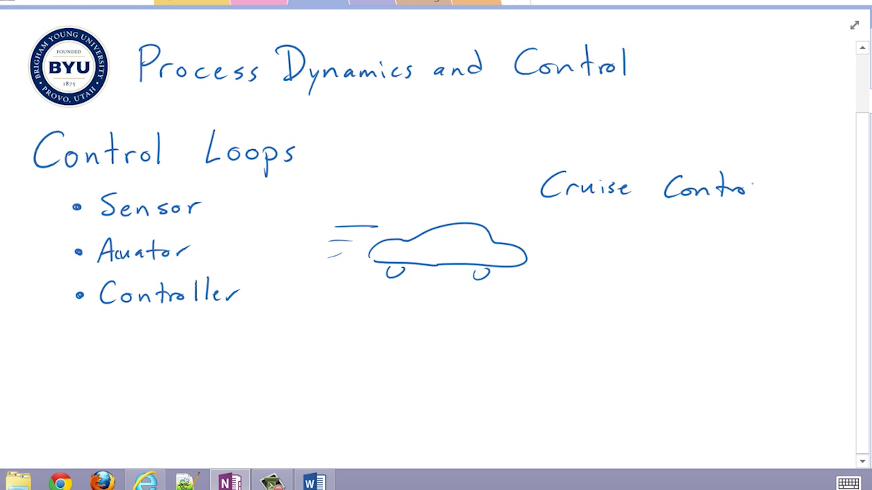
scroll(436, 227, "down", 5)
mouse_move(368, 216)
left_mouse_down()
mouse_move(652, 198)
mouse_move(740, 202)
mouse_move(788, 189)
left_mouse_up()
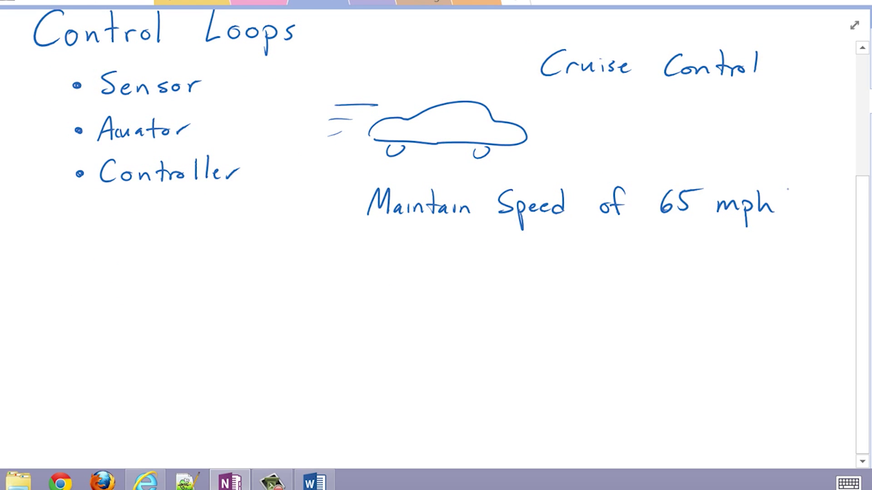
- Add bullets naming the Speedometer sensor, Fuel/Air valve actuator and in-car computer controller
left_click_drag(366, 260, 428, 264)
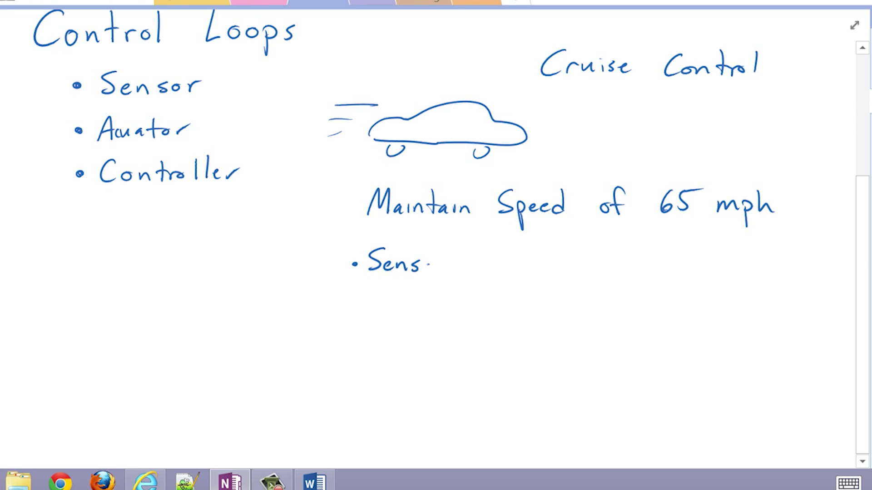
mouse_move(514, 251)
left_mouse_down()
mouse_move(561, 255)
mouse_move(578, 268)
mouse_move(649, 256)
left_mouse_up()
mouse_move(366, 323)
left_mouse_down()
mouse_move(385, 312)
mouse_move(591, 318)
mouse_move(712, 309)
mouse_move(804, 310)
mouse_move(812, 320)
left_mouse_up()
left_click_drag(349, 350, 468, 359)
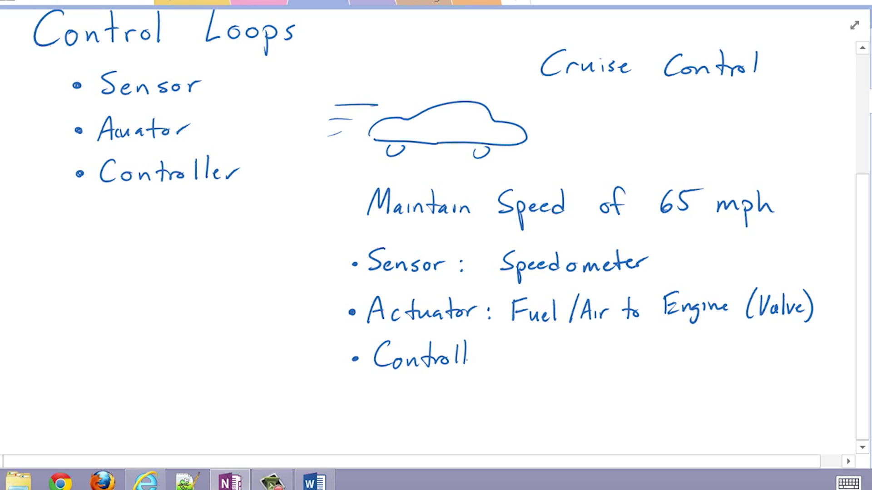
mouse_move(540, 349)
left_mouse_down()
mouse_move(529, 361)
mouse_move(778, 352)
left_mouse_up()
- Write the setpoint label 'Setpoint' with '65 mph' beneath it
scroll(436, 245, "down", 5)
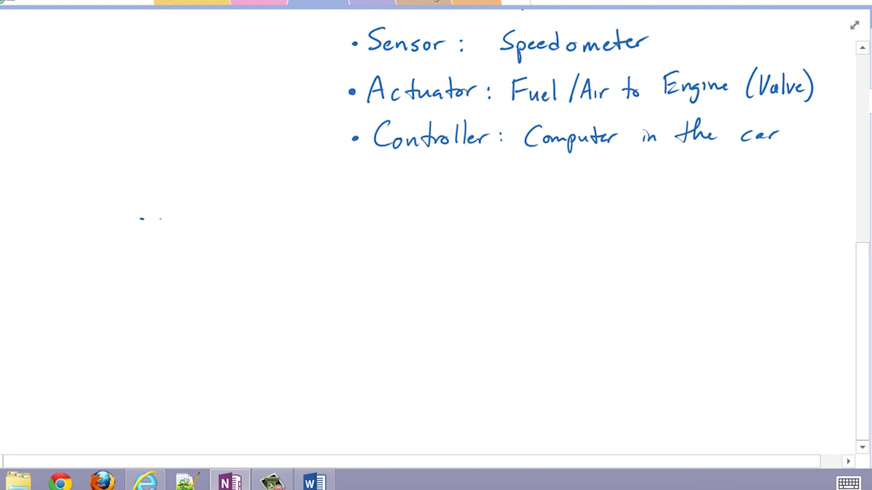
left_click_drag(140, 219, 196, 219)
left_click_drag(101, 186, 83, 201)
mouse_move(100, 195)
left_mouse_down()
mouse_move(119, 195)
mouse_move(125, 213)
left_mouse_up()
left_click_drag(123, 198, 163, 203)
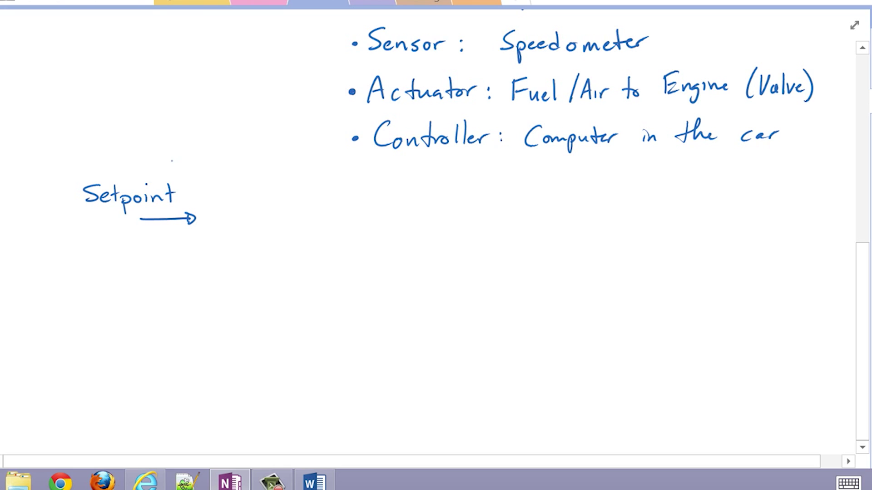
mouse_move(89, 234)
left_mouse_down()
mouse_move(128, 245)
mouse_move(158, 241)
left_mouse_up()
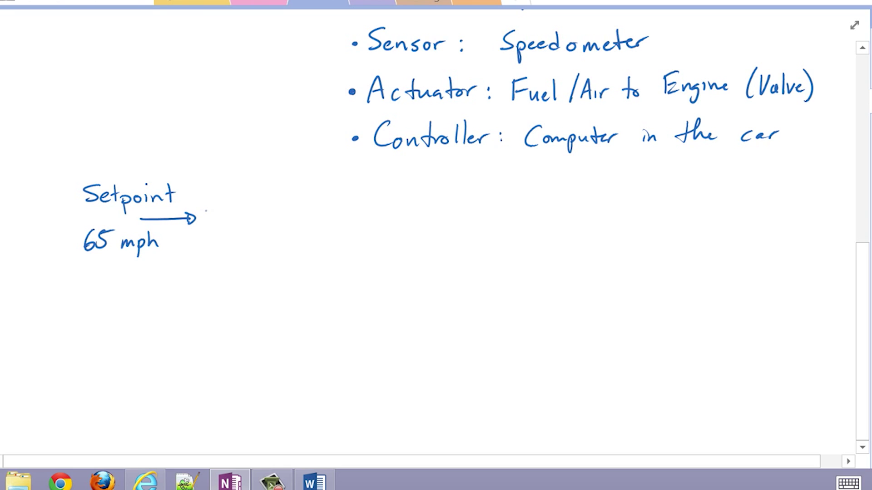
- Draw a Speedometer box, the car above it, and a Gas Pedal input arrow
mouse_move(325, 268)
left_mouse_down()
mouse_move(379, 292)
mouse_move(330, 265)
left_mouse_up()
left_click_drag(338, 273, 336, 291)
left_click_drag(337, 279, 368, 280)
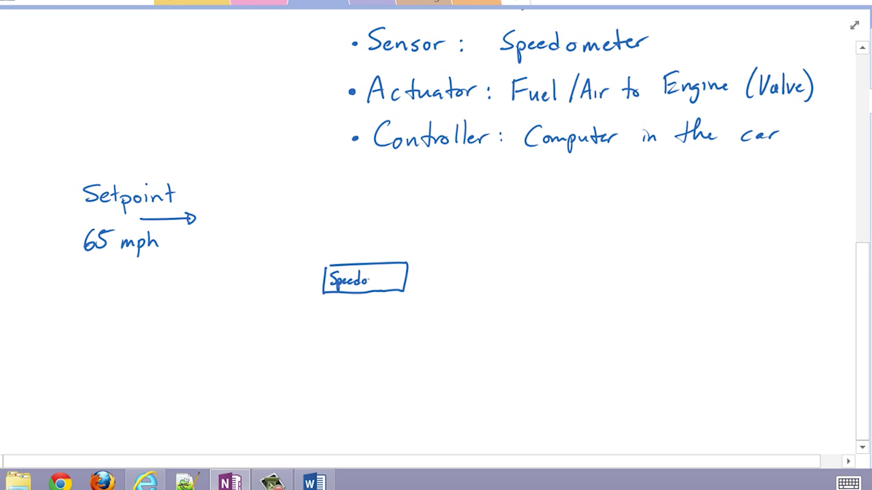
mouse_move(363, 225)
left_mouse_down()
mouse_move(401, 199)
mouse_move(423, 228)
left_mouse_up()
left_click_drag(368, 227, 411, 227)
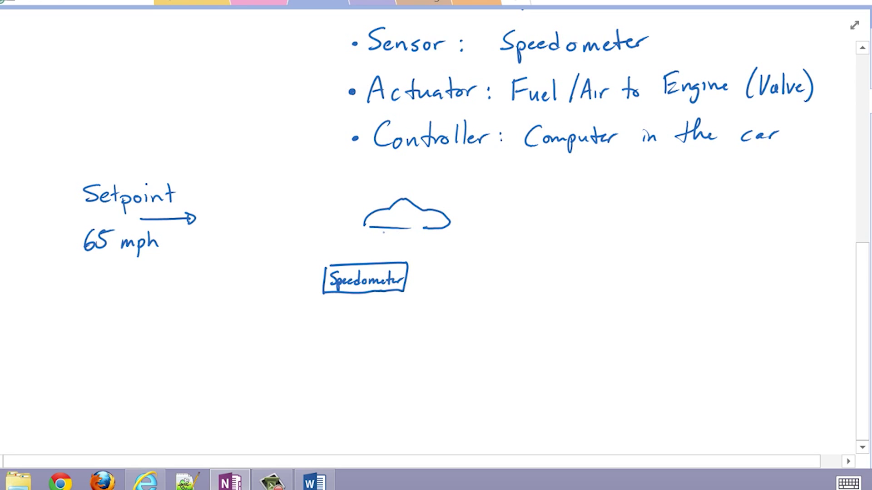
left_click_drag(354, 218, 353, 227)
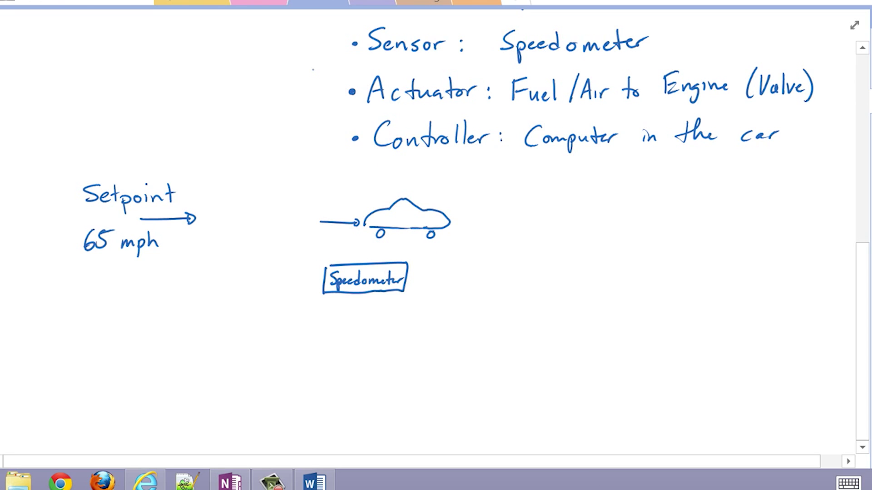
left_click_drag(328, 176, 327, 184)
left_click_drag(333, 184, 343, 188)
left_click_drag(323, 196, 324, 202)
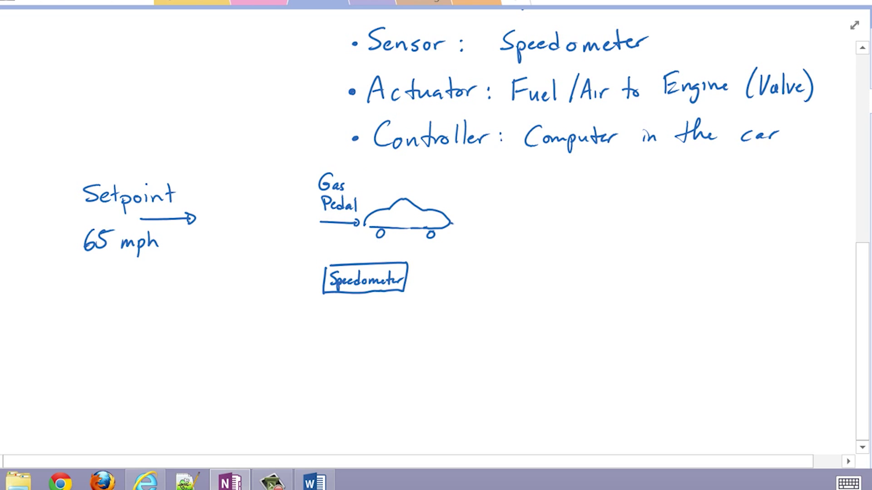
- Add the car's Speed output arrow and the note 'measure the speed'
left_click_drag(450, 223, 515, 223)
mouse_move(473, 189)
left_mouse_down()
mouse_move(460, 204)
mouse_move(480, 214)
left_mouse_up()
mouse_move(483, 202)
left_mouse_down()
mouse_move(514, 201)
mouse_move(480, 266)
mouse_move(412, 279)
left_mouse_up()
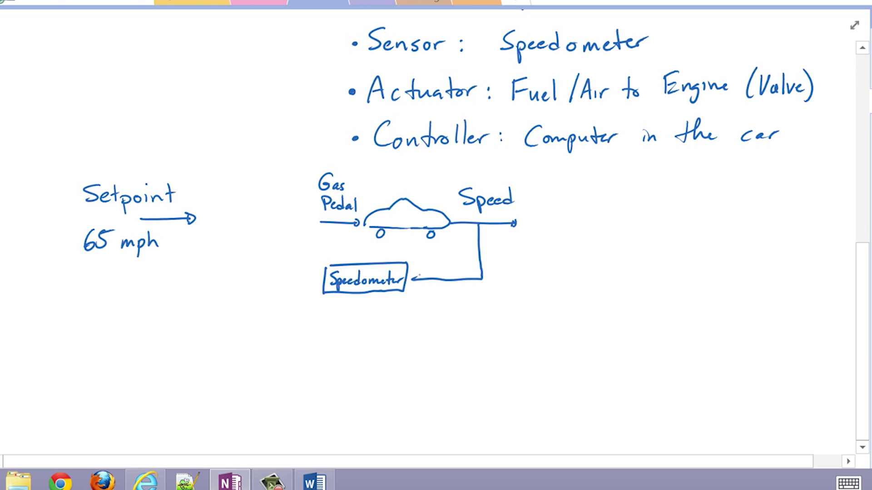
left_click_drag(509, 282, 613, 284)
mouse_move(629, 281)
left_mouse_down()
mouse_move(641, 300)
mouse_move(679, 266)
left_mouse_up()
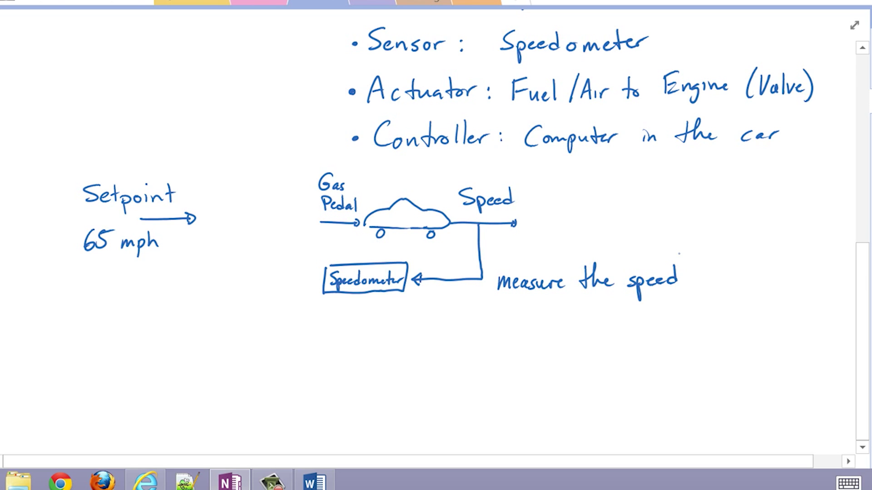
scroll(436, 245, "down", 1)
- Draw the feedback line, summing circle and controller box, noted 'Compare measured to desired speed'
left_click_drag(323, 276, 224, 225)
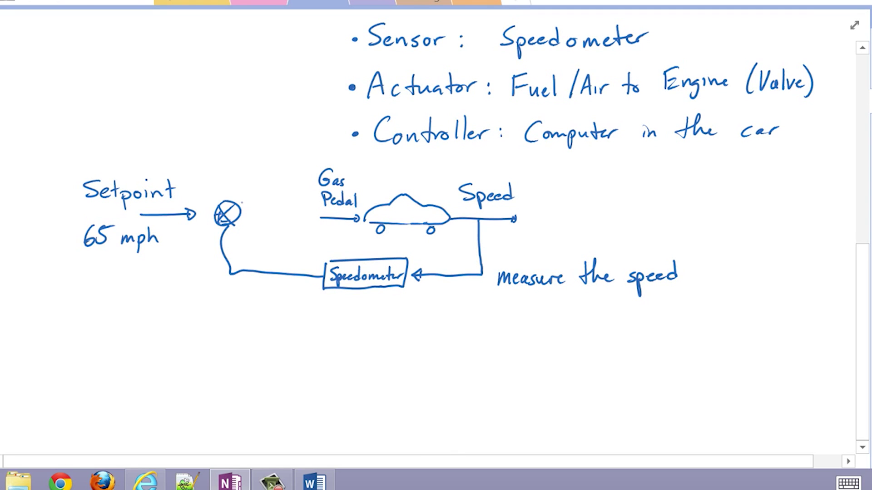
left_click_drag(142, 216, 211, 216)
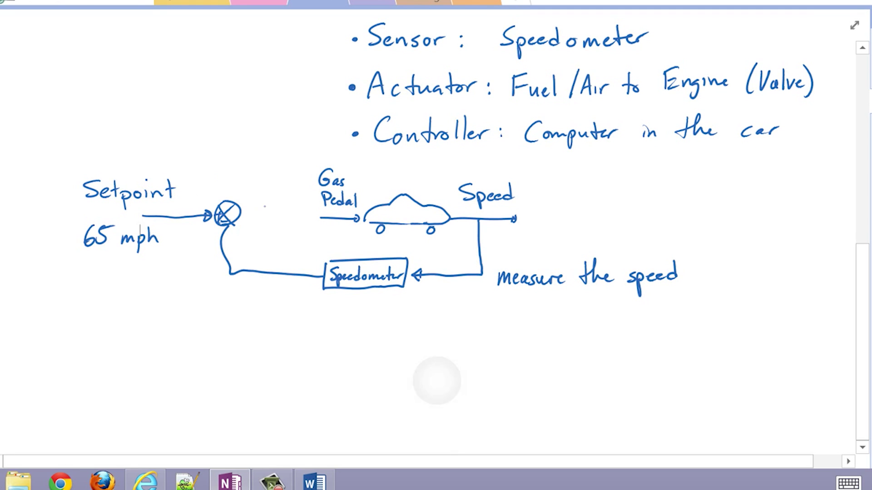
left_click_drag(258, 199, 257, 227)
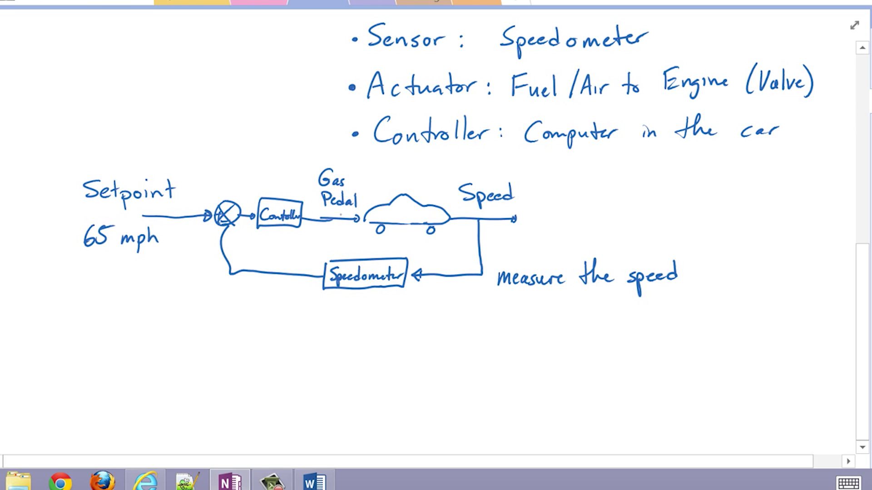
mouse_move(190, 104)
left_mouse_down()
mouse_move(204, 116)
mouse_move(225, 109)
mouse_move(168, 147)
mouse_move(210, 141)
mouse_move(230, 118)
left_mouse_up()
mouse_move(241, 122)
left_mouse_down()
mouse_move(257, 128)
mouse_move(232, 146)
mouse_move(271, 131)
left_mouse_up()
mouse_move(241, 159)
left_mouse_down()
mouse_move(279, 147)
mouse_move(267, 184)
mouse_move(279, 184)
mouse_move(300, 182)
mouse_move(325, 157)
left_mouse_up()
- Label the feedback line 'measured speed' and the output 'Actual Speed'
mouse_move(255, 277)
left_mouse_down()
mouse_move(231, 318)
mouse_move(288, 312)
mouse_move(266, 334)
left_mouse_up()
mouse_move(453, 178)
left_mouse_down()
mouse_move(472, 172)
mouse_move(466, 155)
mouse_move(512, 176)
left_mouse_up()
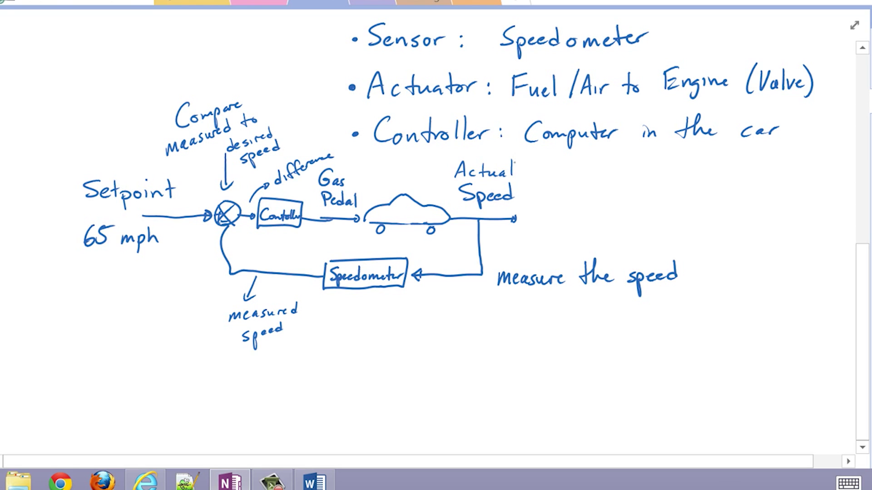
scroll(436, 227, "down", 3)
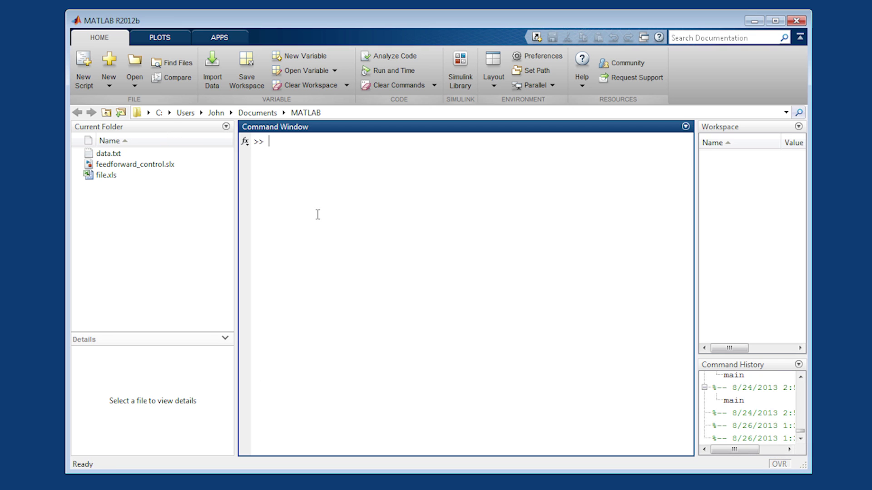
- Launch Simulink and create a new blank model beside the Library Browser
key("Return")
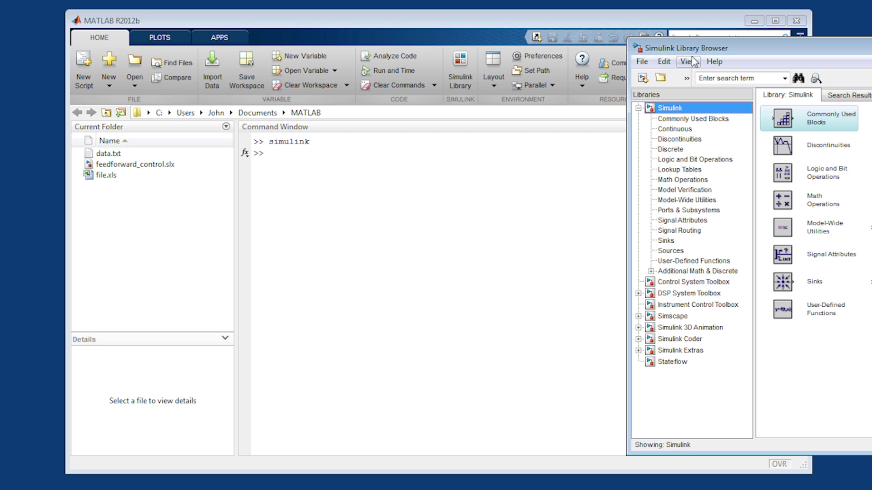
left_click_drag(719, 50, 236, 48)
left_click(158, 60)
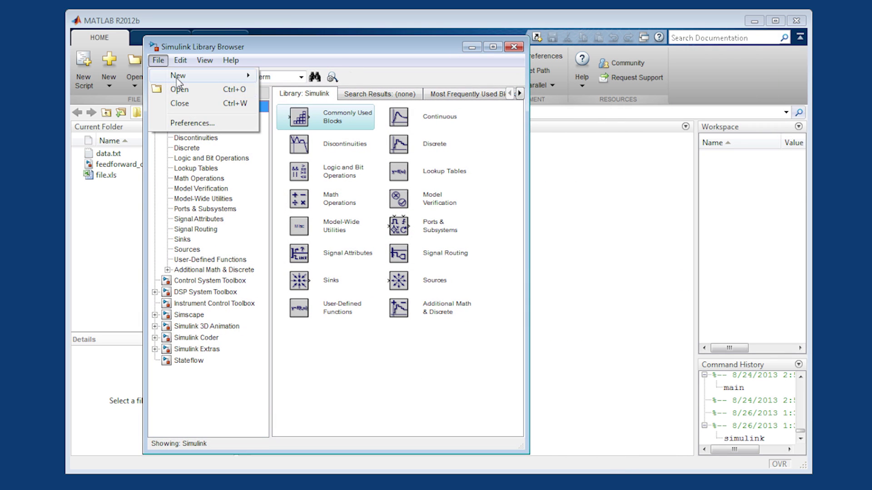
mouse_move(182, 75)
left_click(282, 80)
left_click_drag(617, 111, 745, 113)
left_click_drag(345, 48, 202, 57)
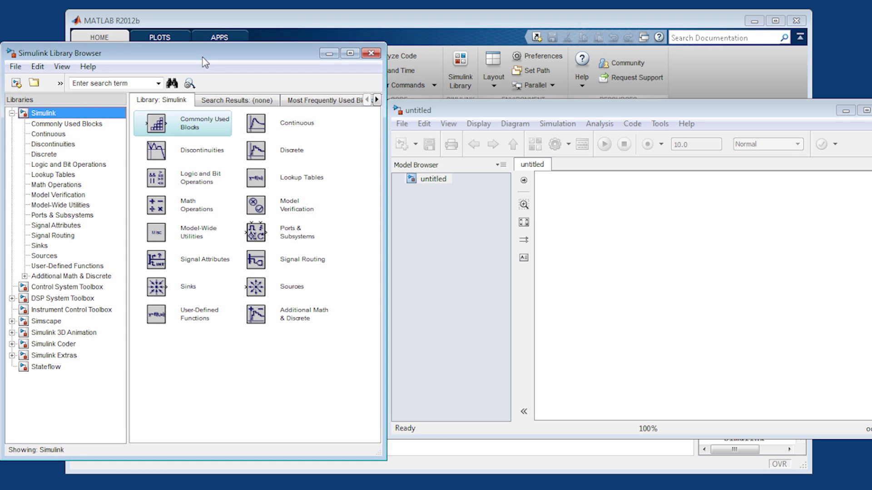
- Add a Constant block from Sources named Setpoint, then zoom the canvas to 125%
left_click(40, 245)
left_click(36, 256)
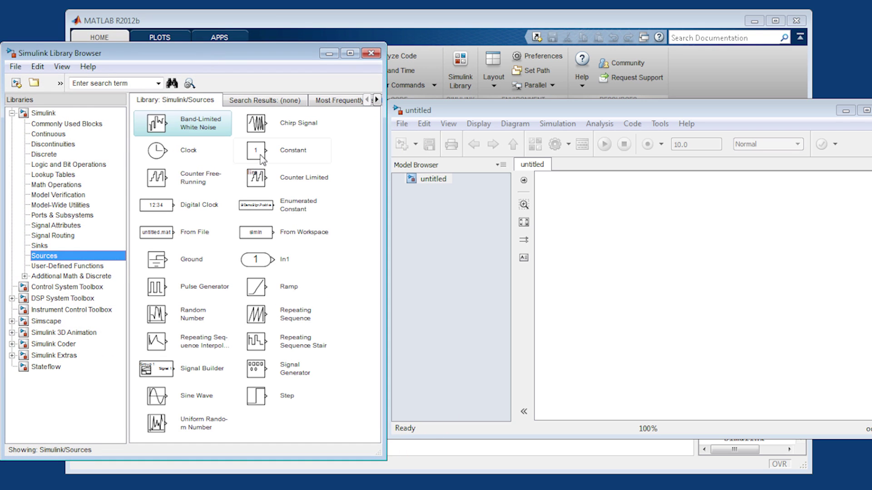
left_click_drag(262, 159, 596, 249)
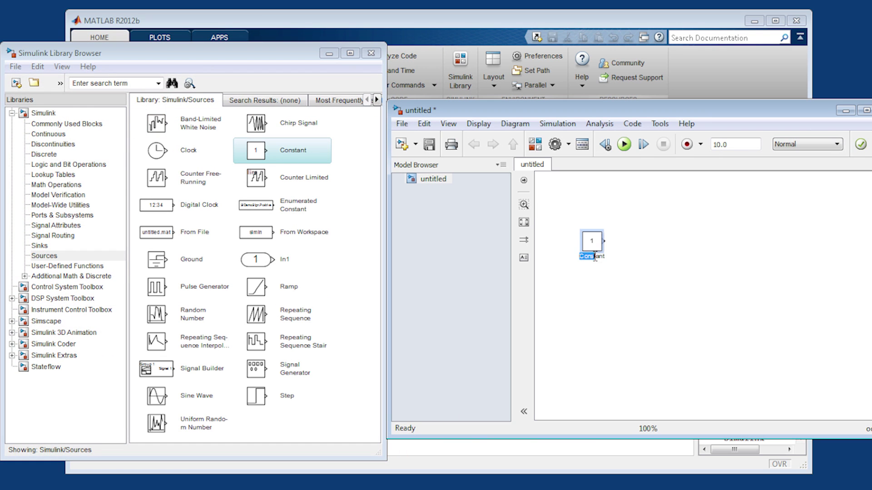
type("Setpoint")
left_click(599, 287)
left_click(448, 124)
mouse_move(467, 307)
left_click(675, 313)
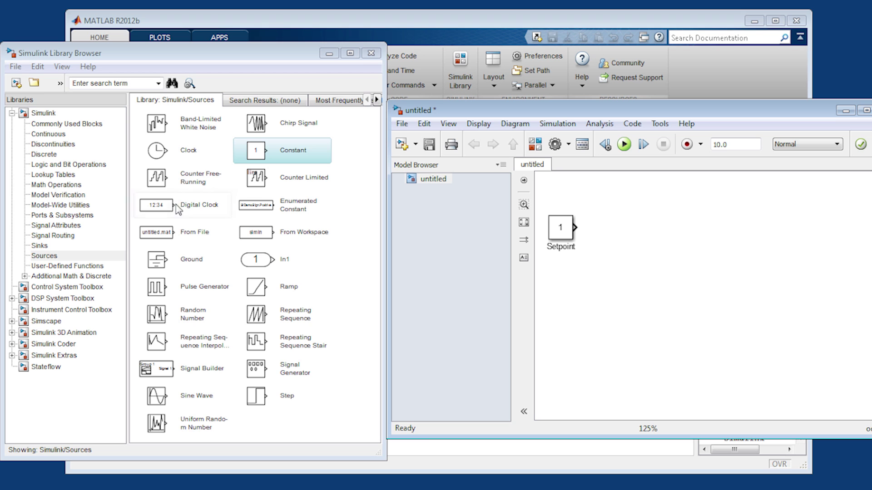
- Add a Transfer Fcn block with denominator [5 1], giving 1/(5s+1)
left_click(102, 83)
type("transfer")
key("Return")
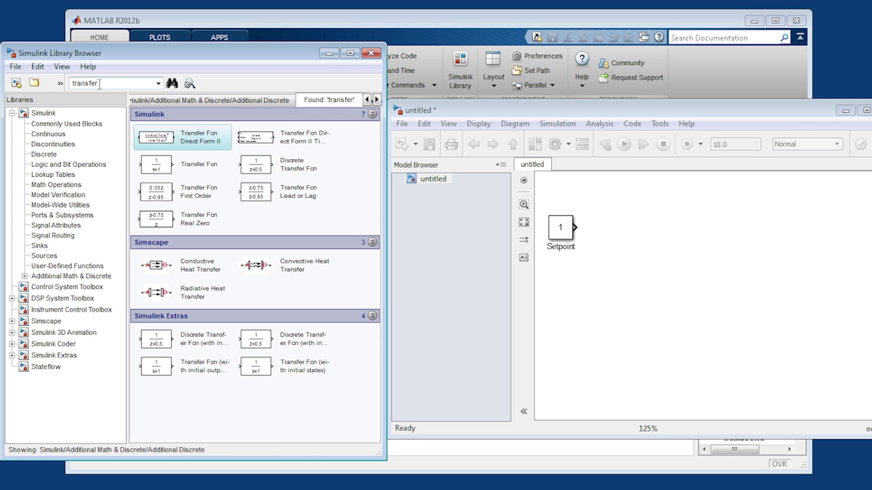
left_click_drag(156, 167, 695, 229)
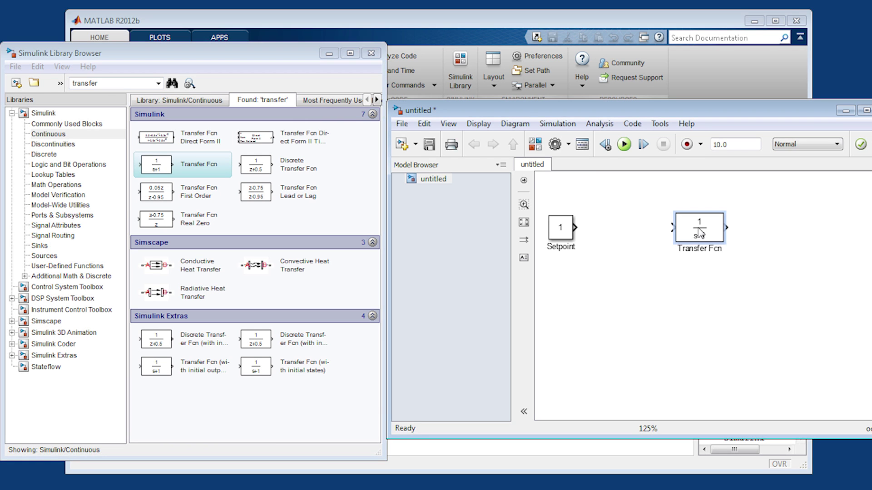
double_click(701, 227)
double_click(402, 240)
type("5")
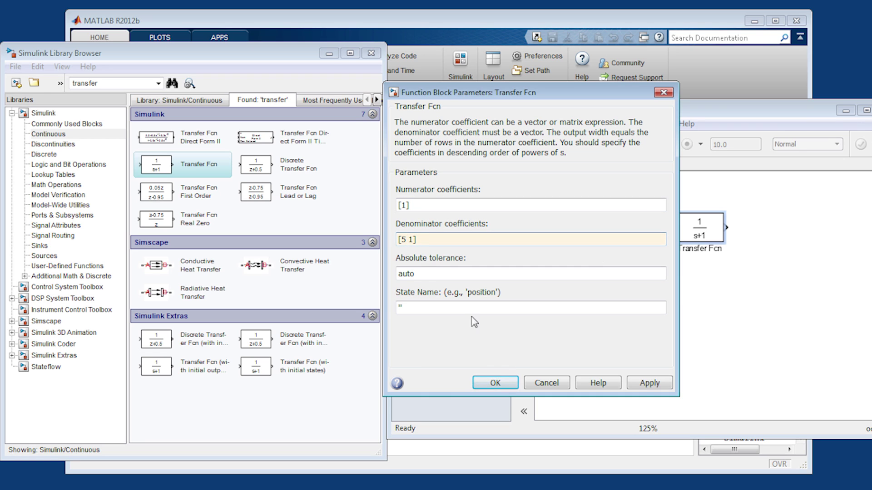
left_click(648, 384)
left_click(495, 382)
left_click_drag(678, 249, 737, 251)
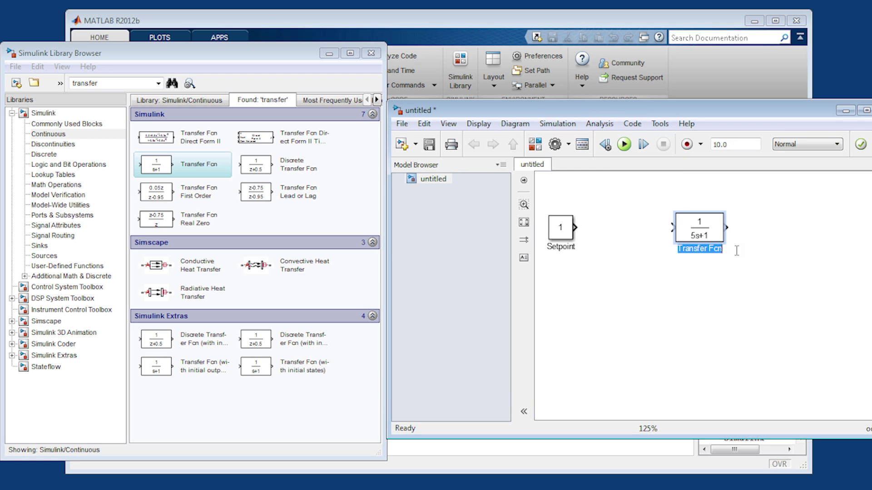
- Name the transfer function Automobile and place a Sum block before it
type("Automobile")
left_click(723, 273)
double_click(129, 82)
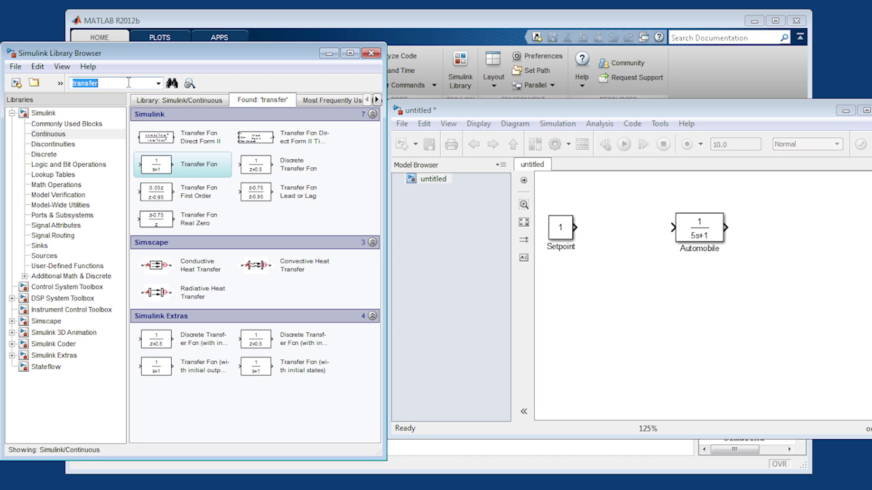
type("sum")
key("Return")
left_click_drag(154, 141, 599, 229)
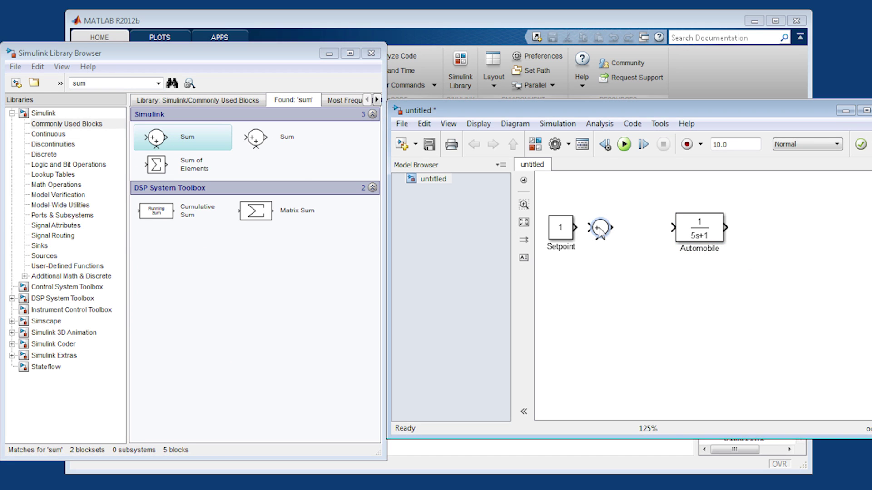
- Place a PID Controller block between Sum and Automobile
left_click(48, 127)
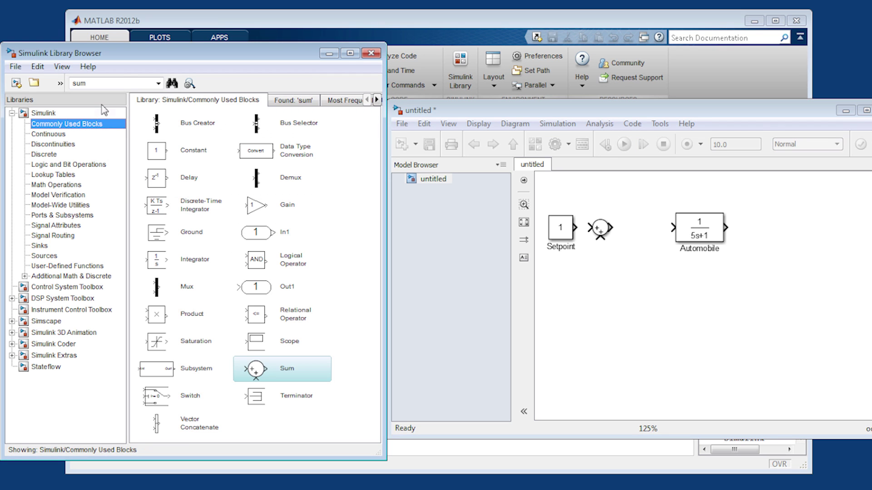
double_click(124, 83)
type("pid")
key("Return")
left_click_drag(161, 144, 637, 230)
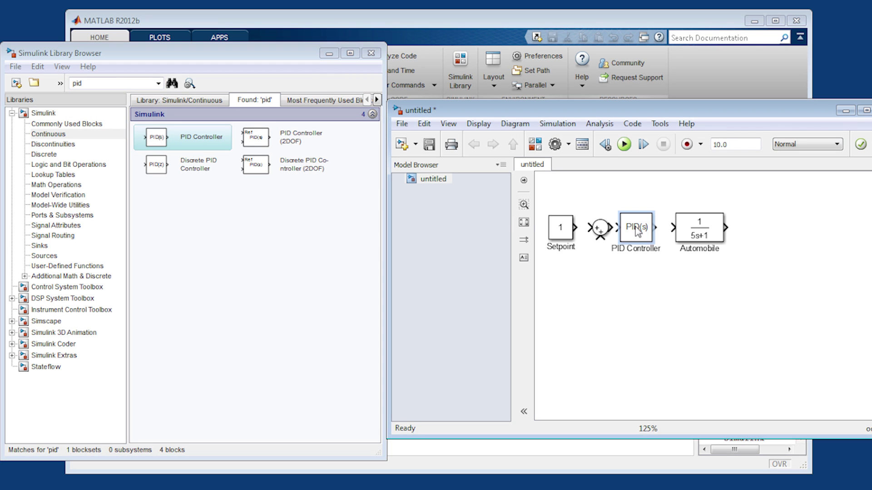
- Place a Constant block below the loop, then delete it
left_click(630, 269)
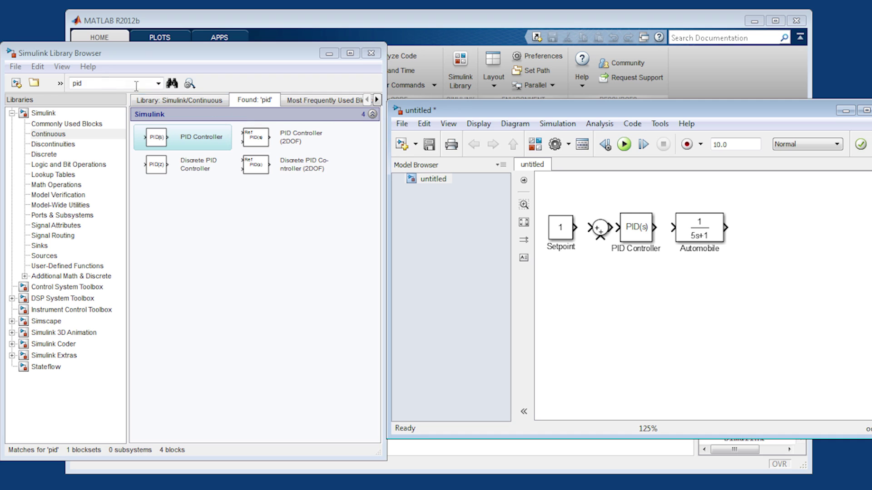
double_click(101, 83)
type("constant")
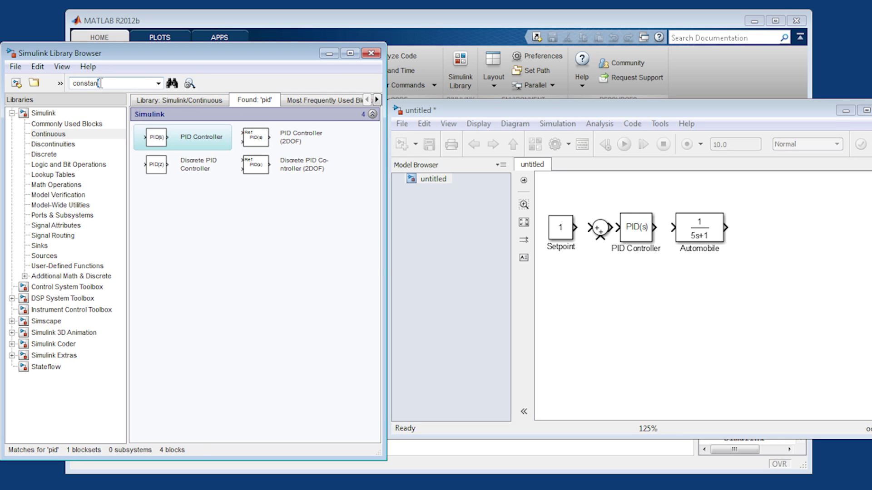
key("Return")
left_click_drag(160, 140, 638, 281)
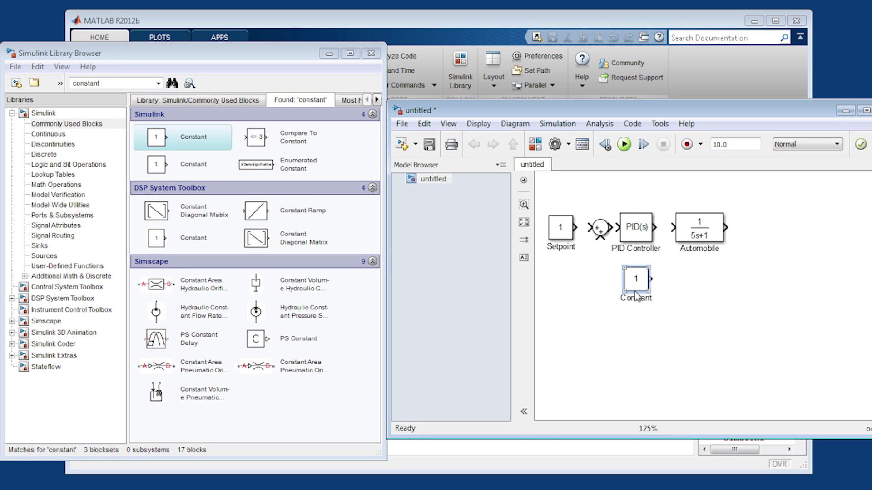
key("Delete")
- Place a second transfer function below the loop and name it Speedometer
double_click(115, 83)
type("transfer")
key("Return")
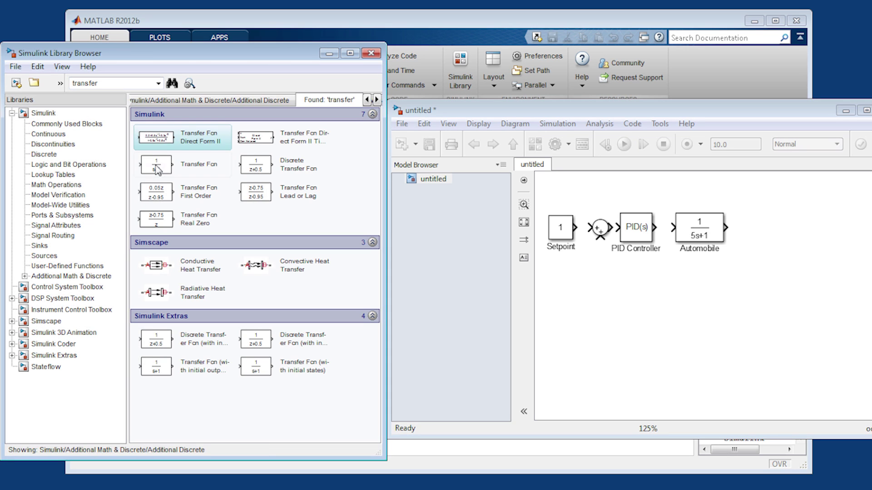
left_click_drag(156, 166, 689, 309)
type("Measuremen")
key("ctrl+a")
type("Sppe")
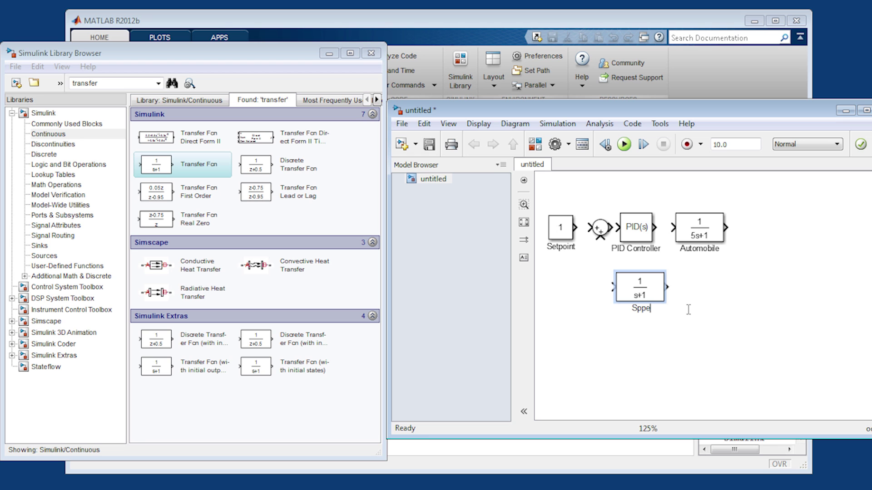
type("dometer")
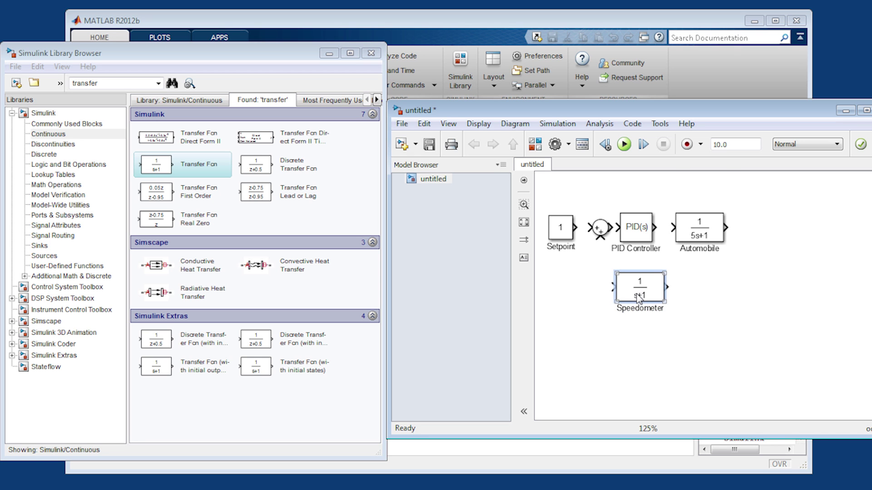
- Set the Speedometer denominator to [0.5 1] and flip the block to face backward
double_click(659, 298)
double_click(687, 298)
type("0.5")
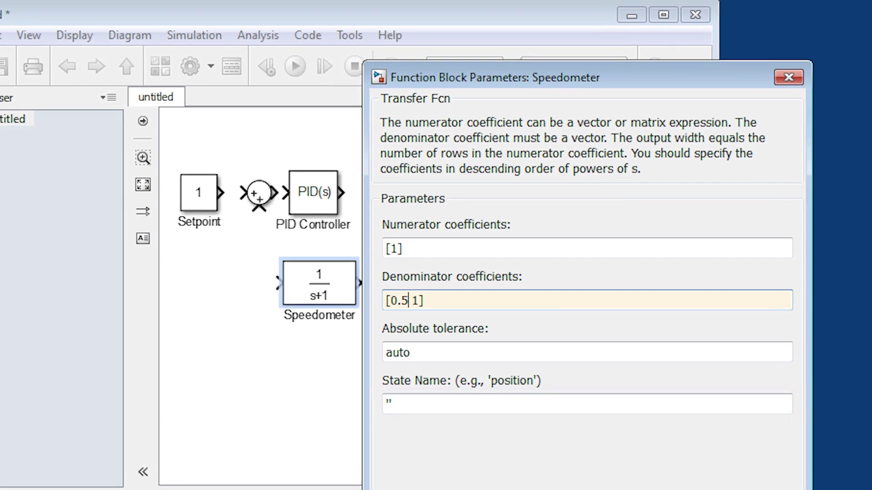
left_click(781, 442)
right_click(299, 320)
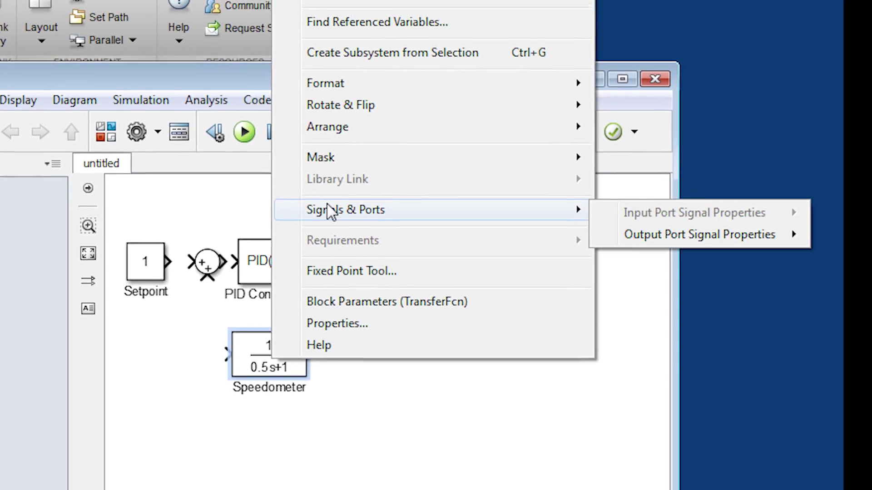
mouse_move(457, 122)
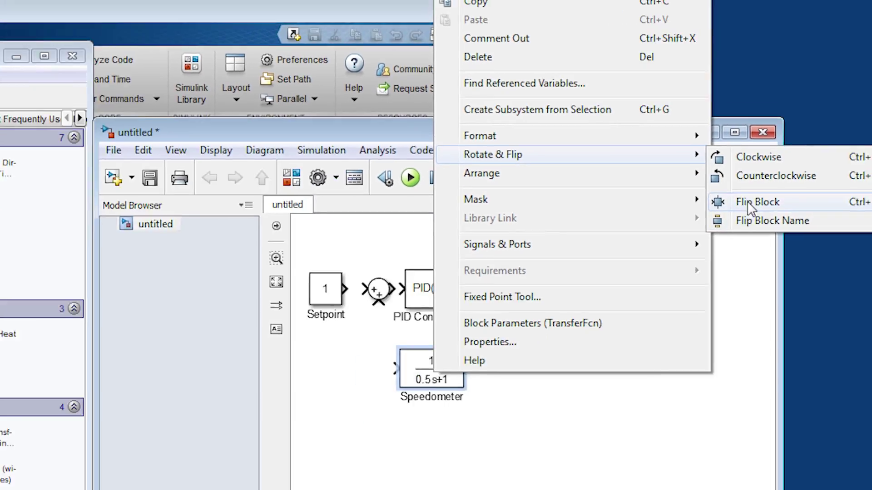
left_click(748, 205)
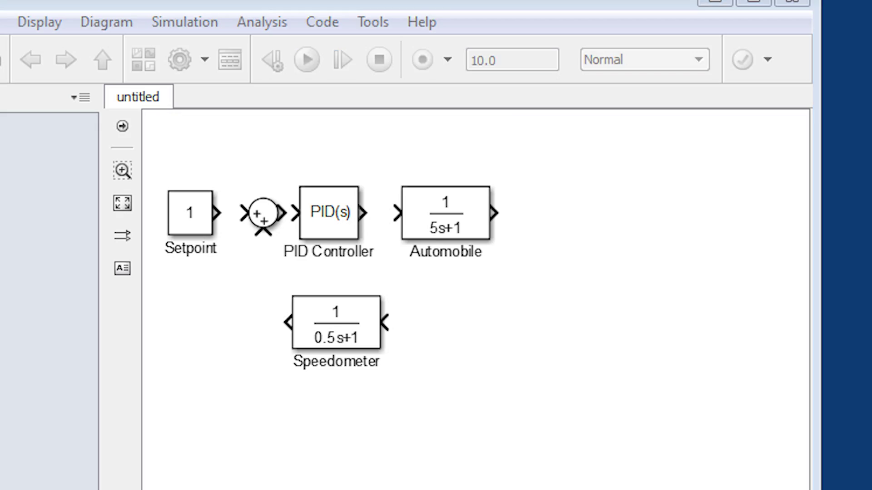
- Add a Scope and wire Setpoint, Sum, PID Controller and Automobile to Scope and Speedometer
left_click_drag(203, 94, 598, 218)
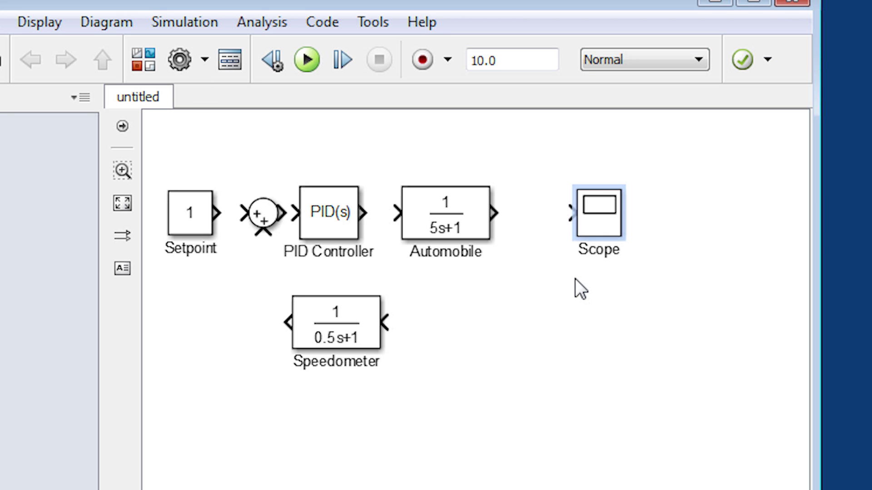
left_click(214, 221)
left_click_drag(212, 213, 295, 212)
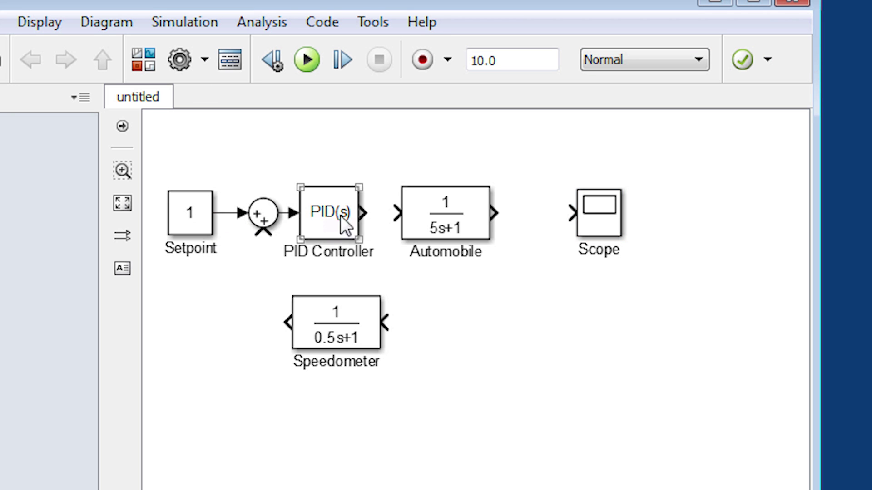
left_click_drag(363, 212, 401, 213)
mouse_move(495, 214)
left_mouse_down()
mouse_move(564, 226)
mouse_move(538, 219)
mouse_move(334, 347)
left_mouse_up()
- Route the Speedometer output back into the Sum block
left_click(312, 335)
right_click(289, 323)
left_click(288, 324)
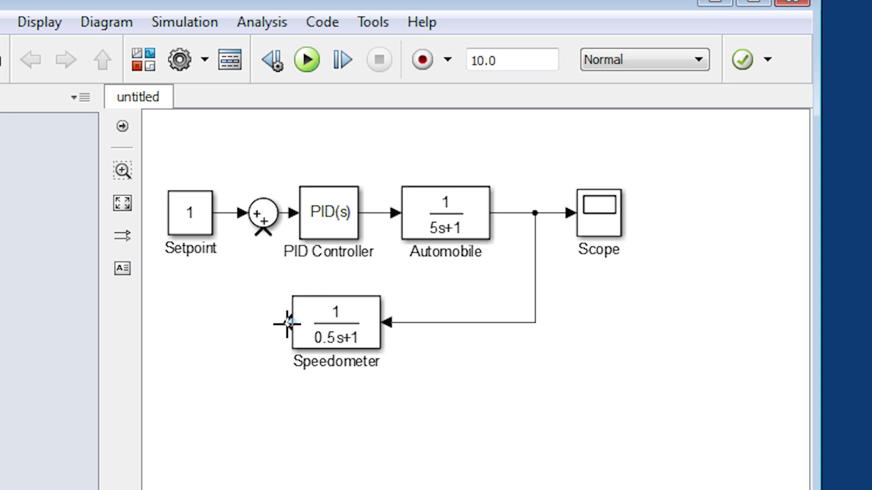
left_click_drag(289, 323, 271, 230)
- Change the Sum block signs to |+- so the feedback is subtracted
right_click(263, 216)
left_click(256, 209)
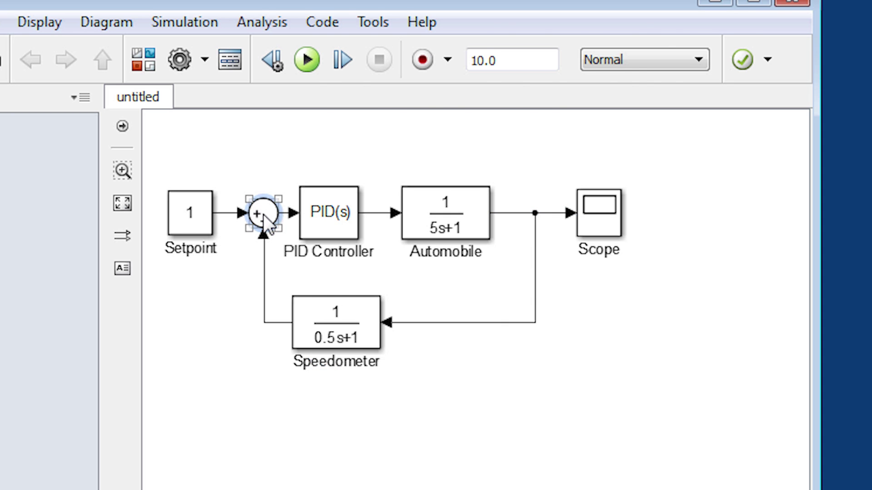
double_click(257, 208)
key("BackSpace")
type("-")
key("Return")
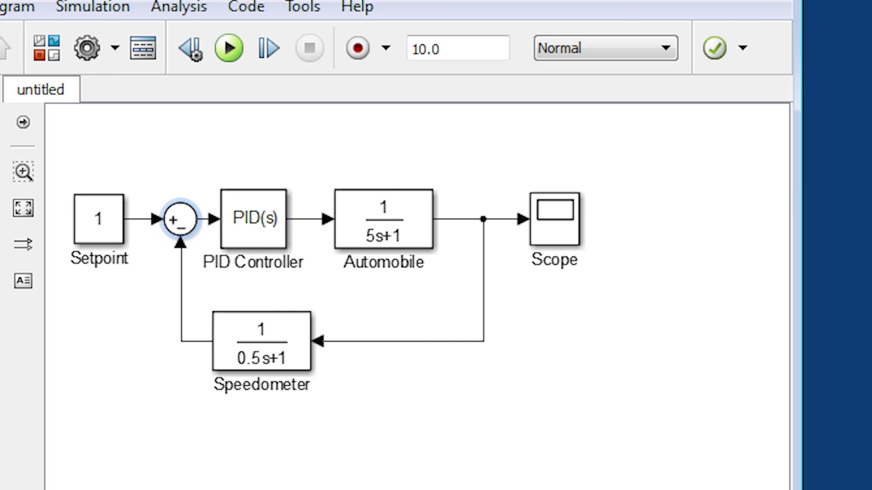
- Run the simulation and autoscale the Scope plot
left_click(567, 226)
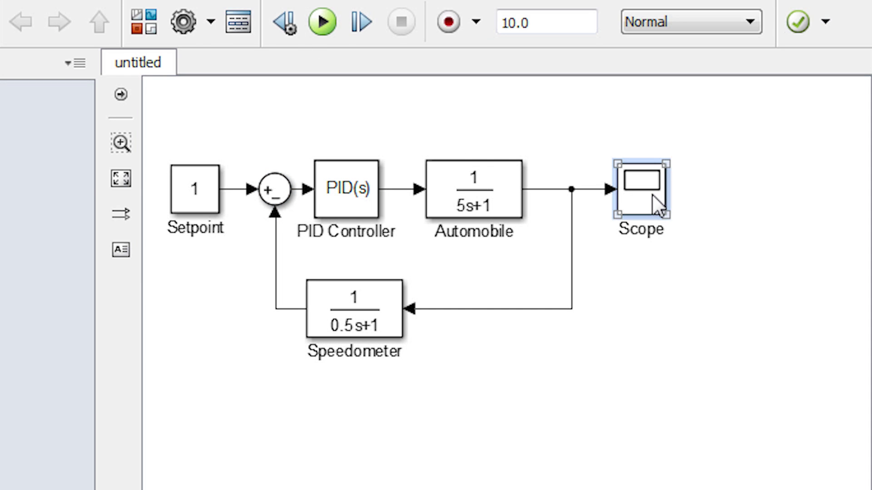
double_click(652, 195)
key("ctrl+t")
left_click(569, 178)
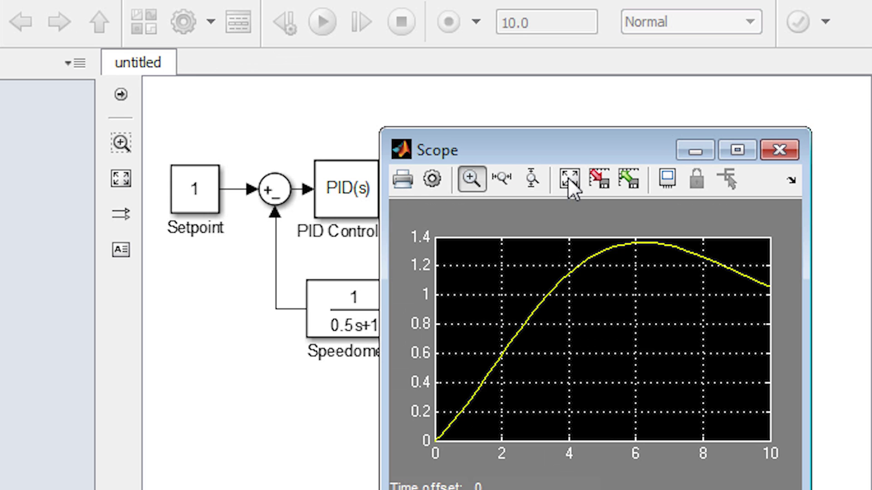
- Rerun with a 50-second stop time and autoscale the Scope to show the full response
left_click(533, 18)
double_click(534, 18)
type("50")
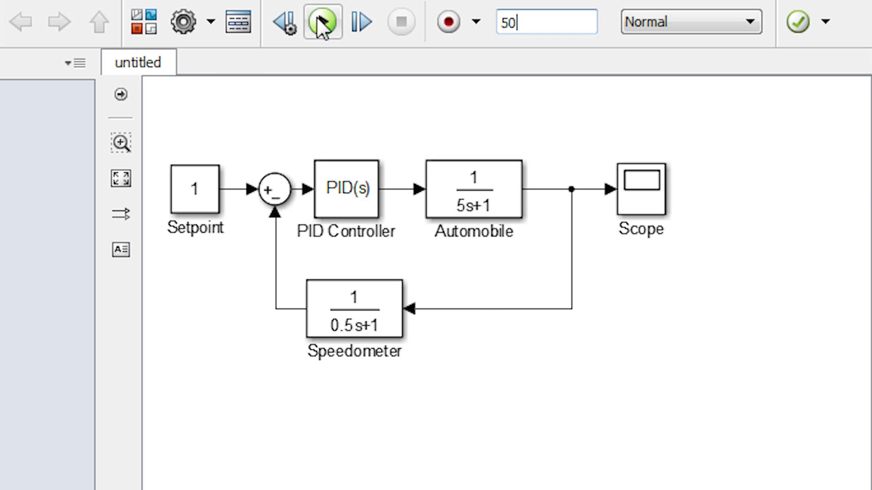
left_click(321, 21)
double_click(641, 197)
left_click(570, 178)
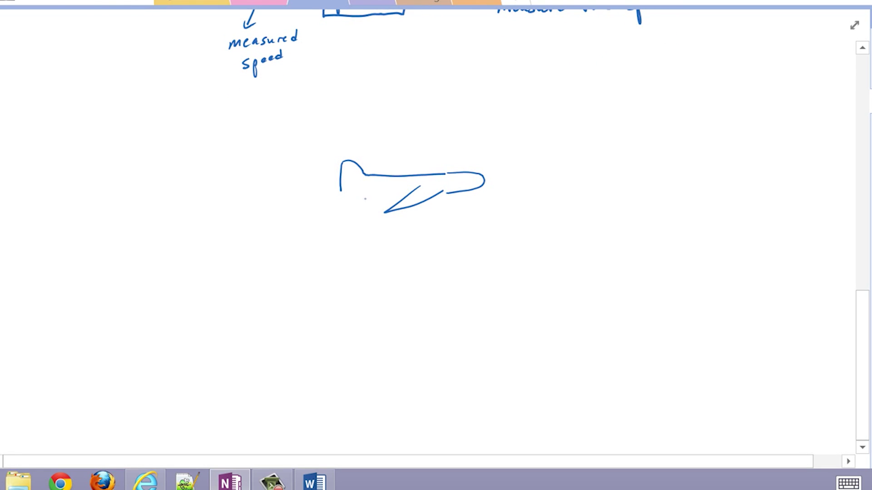
- Write the title 'Autopilot' above the airplane sketch
left_click_drag(400, 136, 420, 133)
left_click_drag(411, 125, 429, 129)
left_click_drag(436, 110, 436, 130)
left_click_drag(477, 109, 476, 131)
left_click_drag(486, 119, 482, 129)
left_click_drag(494, 111, 492, 130)
left_click_drag(487, 123, 498, 120)
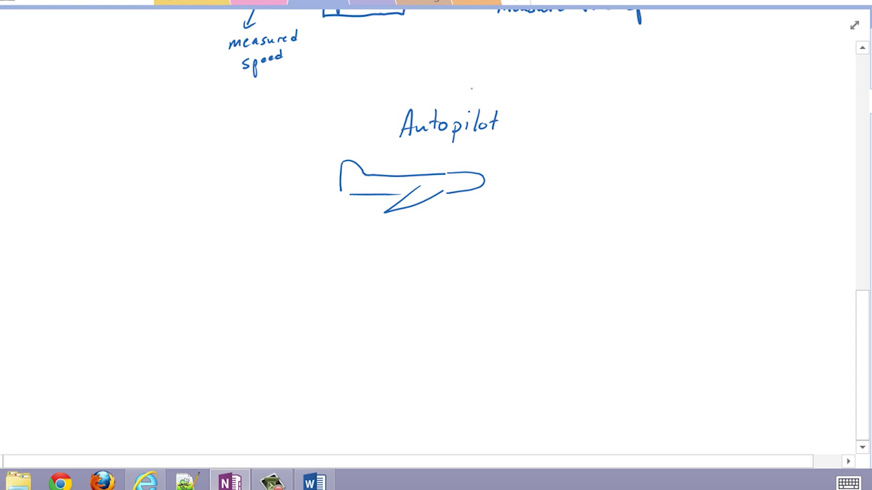
- Write the labels Sensor, Actuator and Controller stacked to the right of the airplane
left_click_drag(608, 175, 592, 196)
left_click_drag(609, 190, 640, 188)
left_click_drag(641, 191, 663, 185)
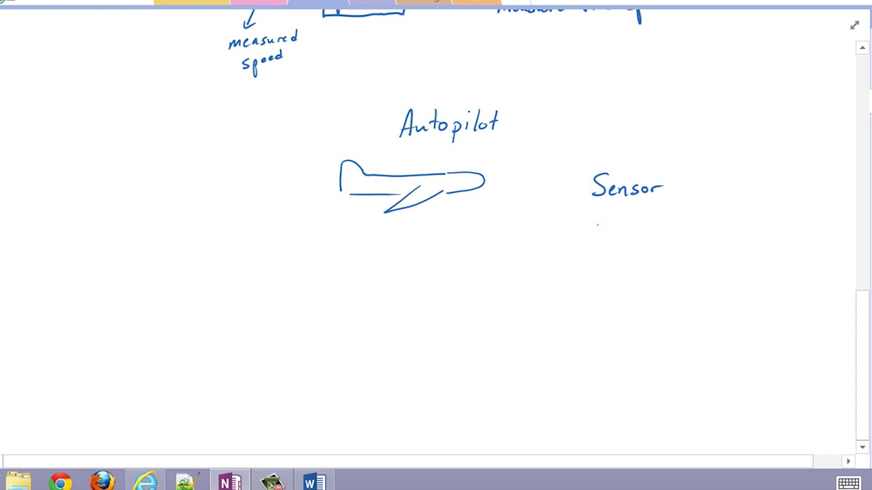
left_click_drag(586, 239, 604, 237)
left_click_drag(590, 227, 602, 225)
left_click_drag(618, 225, 660, 231)
left_click_drag(663, 212, 662, 232)
left_click_drag(657, 223, 676, 227)
left_click_drag(678, 231, 691, 222)
left_click_drag(600, 257, 590, 278)
left_click_drag(600, 272, 625, 275)
left_click_drag(634, 260, 632, 276)
left_click_drag(627, 268, 655, 272)
left_click_drag(661, 257, 661, 275)
left_click_drag(669, 254, 668, 275)
left_click_drag(674, 273, 691, 267)
- Draw the plane's output arrow toward Sensor and a 'Setpoint' input arrow on the left
left_click_drag(501, 184, 548, 183)
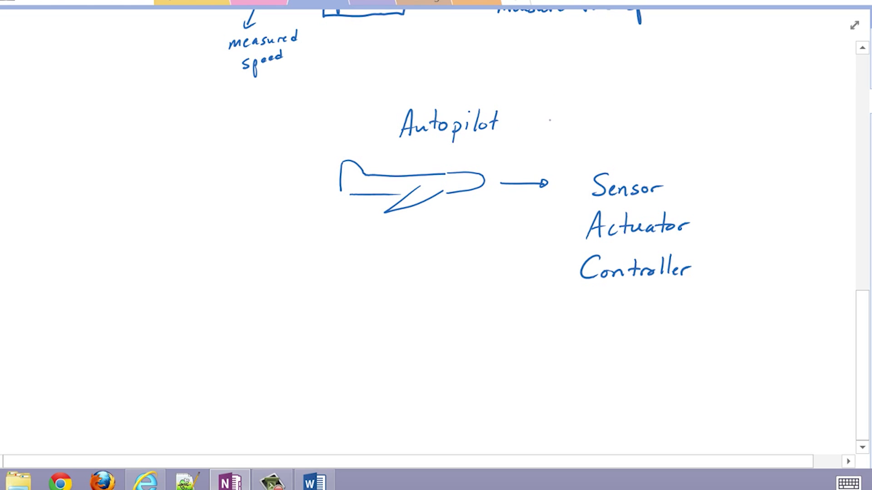
left_click_drag(121, 191, 176, 188)
left_click_drag(53, 147, 39, 168)
mouse_move(44, 163)
left_mouse_down()
mouse_move(77, 164)
mouse_move(85, 177)
left_mouse_up()
left_click_drag(88, 165, 126, 161)
- Write 'Elevation 33,000ft' under the Setpoint label
mouse_move(27, 221)
left_mouse_down()
mouse_move(49, 198)
mouse_move(43, 209)
left_mouse_up()
left_click_drag(24, 221, 44, 221)
left_click_drag(54, 199, 51, 218)
left_click_drag(56, 212, 64, 217)
left_click_drag(66, 207, 74, 208)
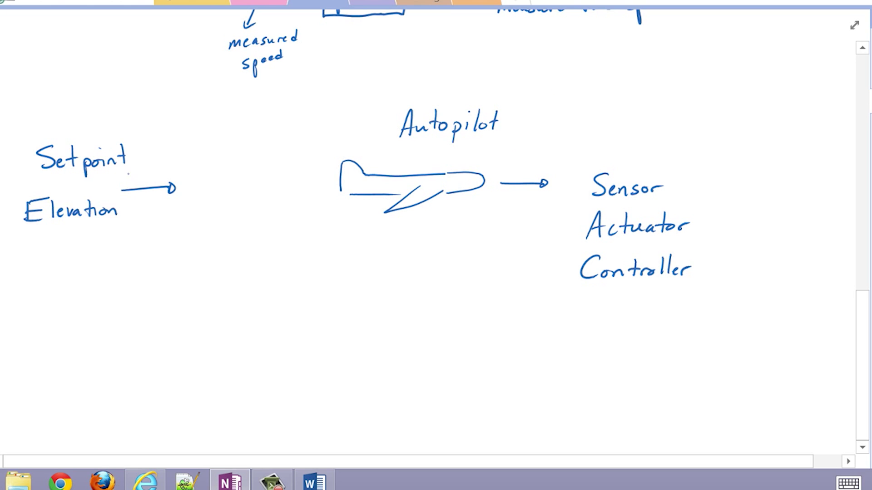
left_click_drag(35, 233, 37, 245)
left_click_drag(48, 234, 50, 246)
left_click_drag(64, 245, 61, 252)
left_click_drag(78, 235, 76, 237)
left_click_drag(88, 235, 98, 237)
left_click_drag(115, 229, 107, 245)
left_click_drag(120, 230, 122, 242)
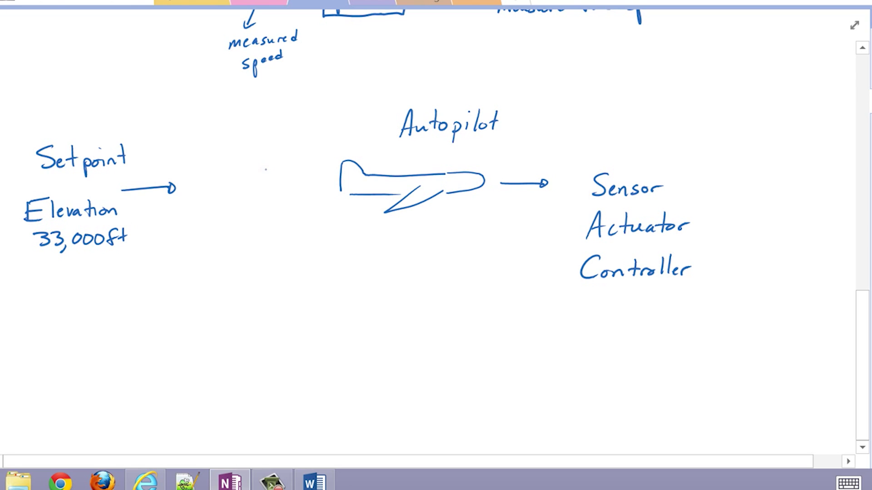
- Draw a sensor box below the plane, labelled 'Sensor' with 'GPS' inside
left_click_drag(290, 260, 277, 289)
left_click_drag(291, 260, 287, 288)
left_click_drag(303, 239, 293, 252)
left_click_drag(305, 249, 313, 251)
left_click_drag(315, 252, 326, 252)
left_click_drag(339, 246, 340, 247)
left_click_drag(346, 252, 355, 246)
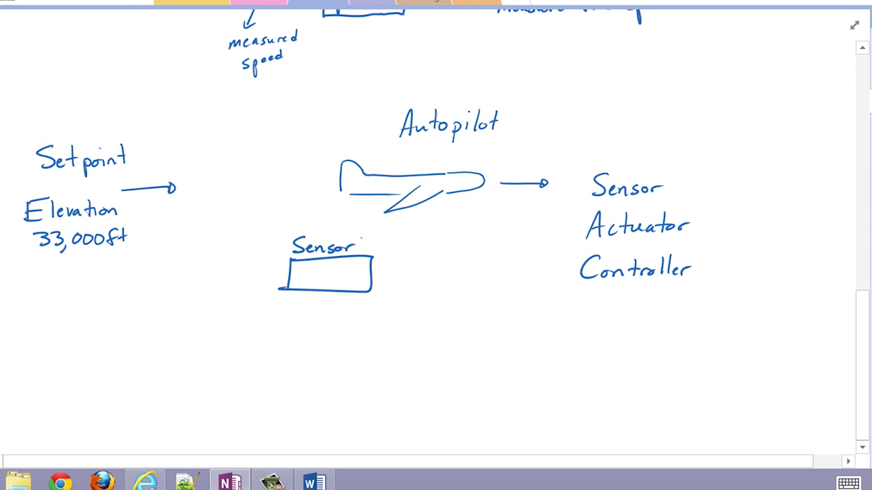
left_click_drag(316, 271, 311, 277)
left_click_drag(324, 269, 324, 285)
left_click_drag(324, 269, 325, 278)
left_click_drag(348, 270, 340, 284)
- Connect the plane to the GPS box and label that line 'Plane's Actual Position'
left_click_drag(476, 194, 375, 273)
left_click_drag(288, 274, 185, 273)
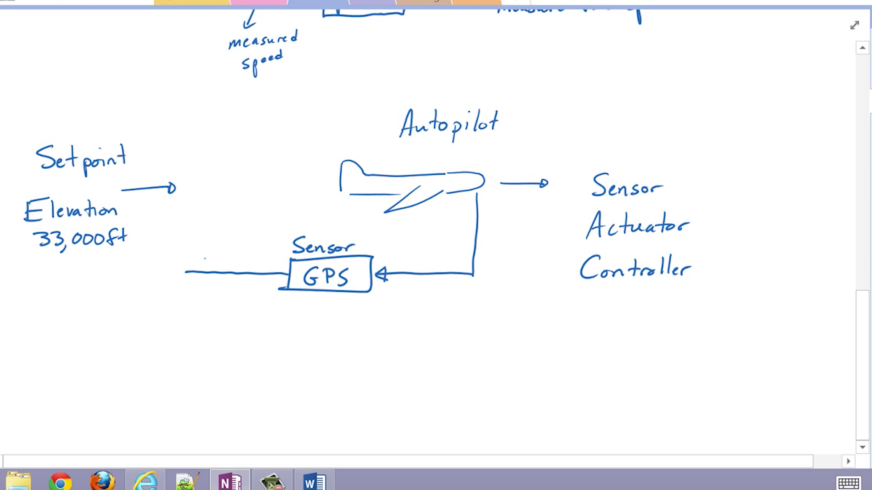
left_click_drag(454, 329, 466, 328)
mouse_move(476, 321)
left_mouse_down()
mouse_move(478, 329)
mouse_move(513, 328)
left_mouse_up()
left_click_drag(458, 354, 468, 345)
left_click_drag(476, 348, 501, 346)
- Label the feedback line 'Plane's Measured Position' and run it up to a summing junction
left_click_drag(173, 302, 174, 292)
mouse_move(184, 283)
left_mouse_down()
mouse_move(185, 300)
mouse_move(207, 293)
left_mouse_up()
left_click_drag(166, 332, 182, 327)
left_click_drag(183, 325, 191, 327)
left_click_drag(192, 324, 200, 327)
left_click_drag(168, 359, 167, 340)
left_click_drag(167, 340, 185, 355)
left_click_drag(187, 350, 204, 354)
left_click_drag(196, 345, 209, 343)
left_click_drag(213, 346, 214, 353)
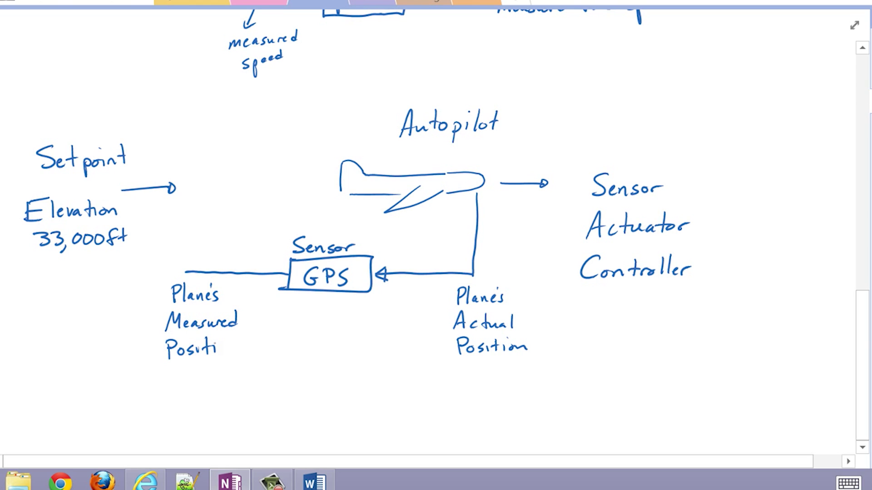
left_click_drag(186, 271, 190, 214)
left_click_drag(191, 176, 190, 177)
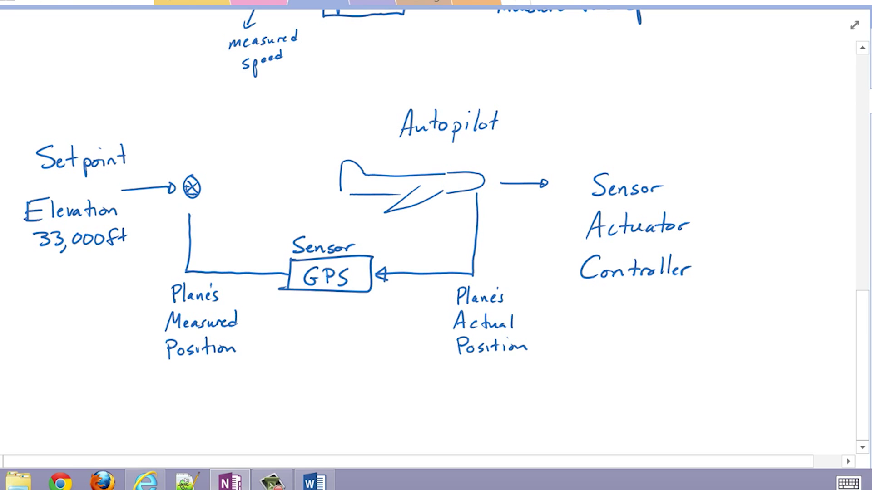
- Write the error note 'difference between measured & desired' above the summing junction
left_click_drag(226, 135, 227, 123)
left_click_drag(230, 135, 236, 109)
left_click_drag(237, 134, 243, 109)
left_click_drag(229, 121, 245, 119)
left_click_drag(244, 127, 274, 116)
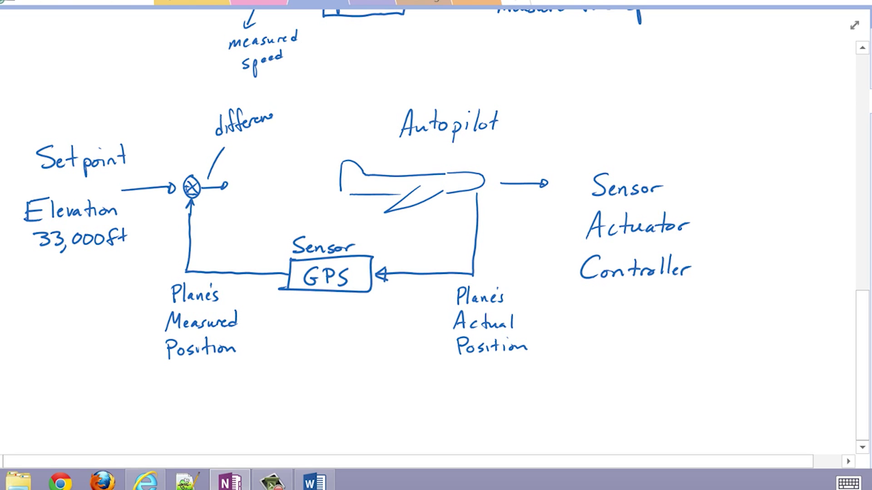
left_click_drag(244, 144, 254, 136)
left_click_drag(252, 131, 252, 147)
left_click_drag(247, 138, 258, 137)
left_click_drag(257, 139, 269, 135)
left_click_drag(269, 136, 282, 131)
mouse_move(283, 132)
left_mouse_down()
mouse_move(293, 129)
mouse_move(300, 143)
left_mouse_up()
left_click_drag(312, 131, 313, 136)
left_click_drag(320, 129, 317, 135)
left_click_drag(324, 119, 324, 135)
left_click_drag(321, 126, 344, 122)
left_click_drag(346, 122, 352, 112)
- Draw a Controller box after the junction, its output labelled wing position
mouse_move(232, 169)
left_mouse_down()
mouse_move(231, 201)
mouse_move(273, 204)
left_mouse_up()
mouse_move(242, 186)
left_mouse_down()
mouse_move(237, 198)
mouse_move(322, 186)
left_mouse_up()
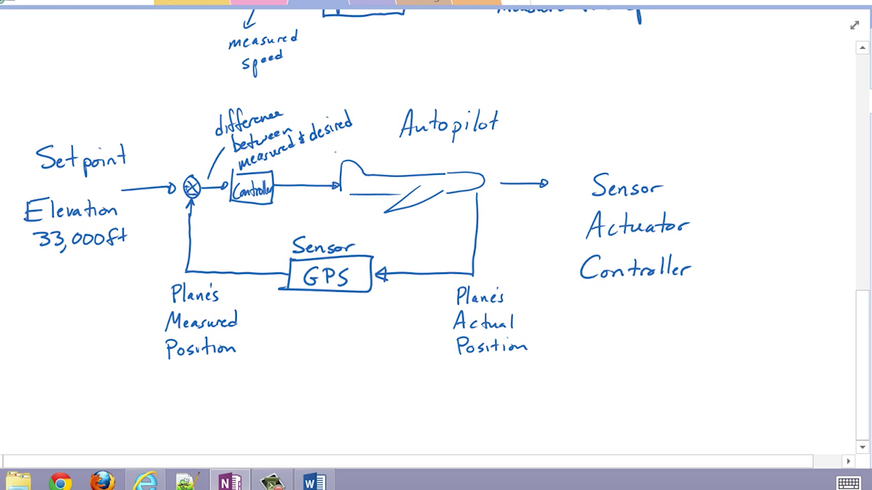
left_click_drag(284, 166, 295, 167)
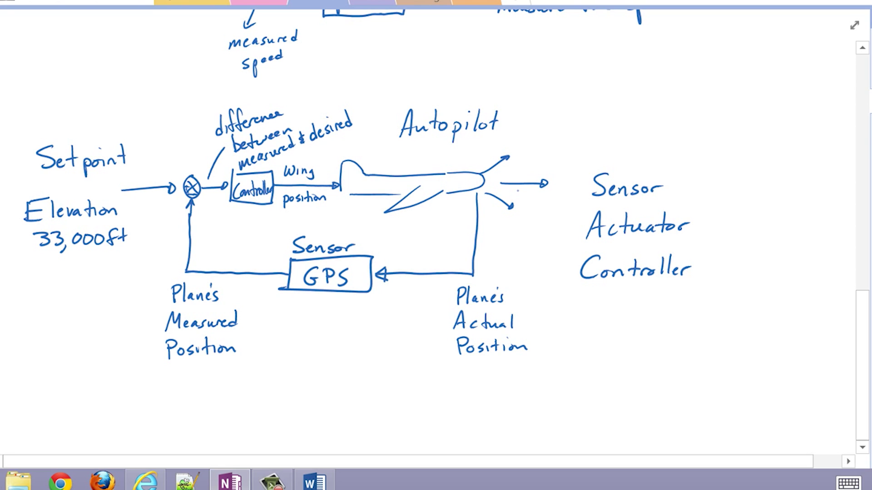
- Sketch the kitchen counter with a sink, faucet and a plate beside it
scroll(70, 241, "down", 6)
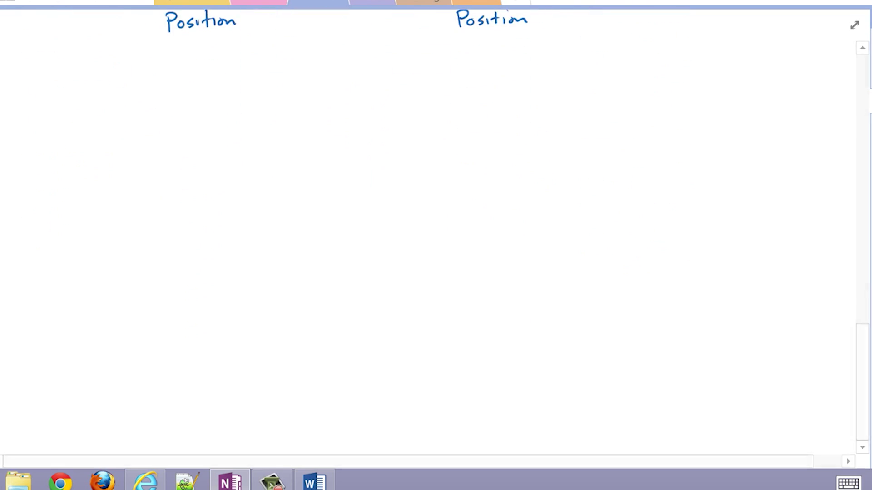
left_click_drag(68, 242, 323, 184)
mouse_move(99, 175)
left_mouse_down()
mouse_move(161, 167)
mouse_move(166, 203)
left_mouse_up()
mouse_move(171, 167)
left_mouse_down()
mouse_move(225, 120)
mouse_move(208, 129)
left_mouse_up()
left_click_drag(210, 134, 211, 159)
left_click_drag(218, 136, 221, 161)
mouse_move(156, 145)
left_mouse_down()
mouse_move(130, 111)
mouse_move(172, 155)
left_mouse_up()
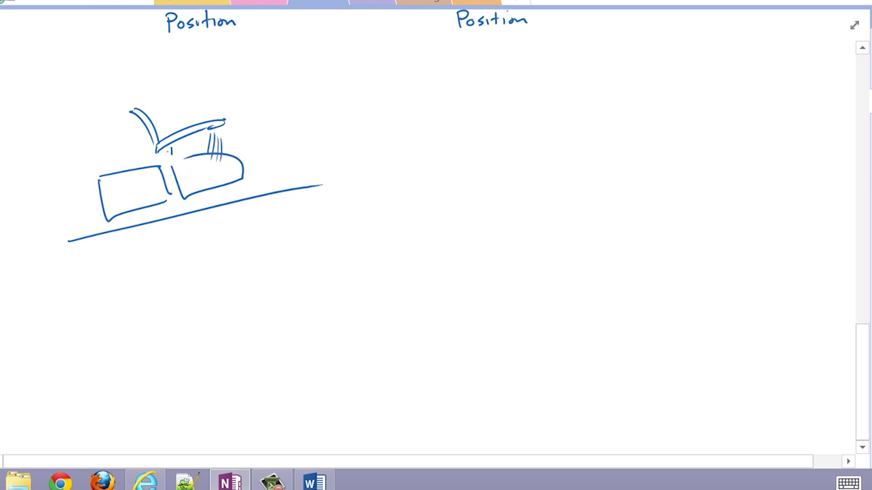
left_click_drag(286, 143, 240, 162)
left_click_drag(278, 157, 261, 160)
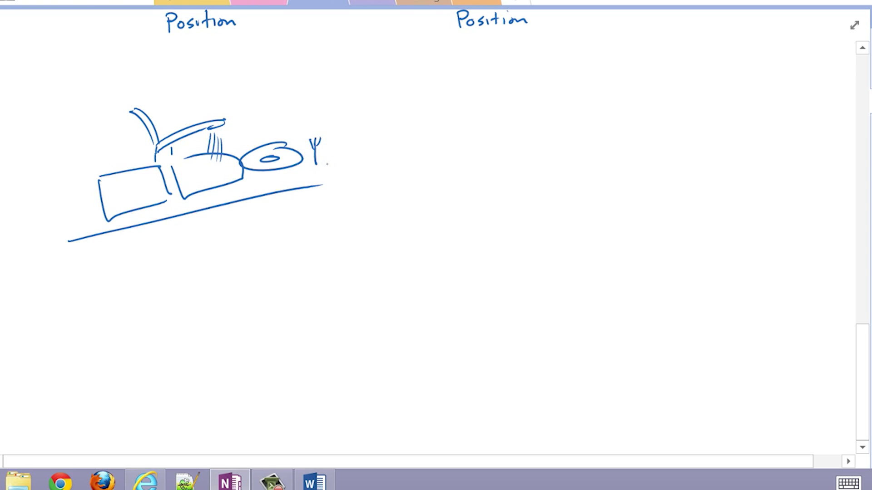
- Draw the open dishwasher below the counter
left_click_drag(271, 208, 406, 187)
left_click_drag(398, 193, 399, 259)
left_click_drag(275, 211, 289, 334)
left_click_drag(397, 263, 391, 325)
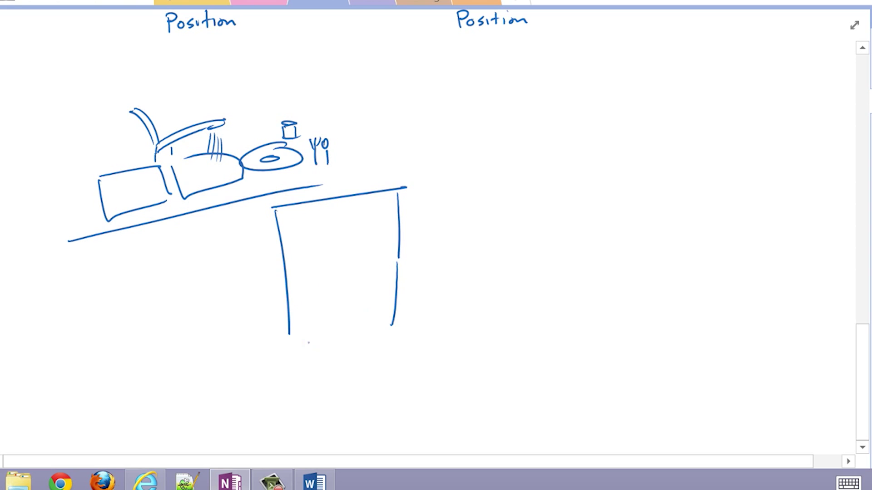
left_click_drag(297, 338, 433, 394)
left_click_drag(426, 330, 438, 393)
mouse_move(299, 294)
left_mouse_down()
mouse_move(383, 285)
mouse_move(332, 270)
mouse_move(346, 280)
left_mouse_up()
- Fill the dishwasher with plates, a rack, utensils and cups on the top rack
left_click_drag(290, 271, 376, 260)
left_click_drag(283, 253, 384, 244)
mouse_move(289, 227)
left_mouse_down()
mouse_move(340, 224)
mouse_move(336, 243)
left_mouse_up()
left_click_drag(317, 230, 319, 246)
left_click_drag(278, 222, 391, 212)
mouse_move(375, 221)
left_mouse_down()
mouse_move(375, 245)
mouse_move(356, 245)
left_mouse_up()
left_click_drag(292, 229, 294, 250)
- Give the dishwasher door its thickness
left_click_drag(296, 339, 292, 357)
left_click_drag(294, 354, 380, 403)
mouse_move(393, 404)
left_mouse_down()
mouse_move(429, 413)
mouse_move(500, 387)
left_mouse_up()
left_click_drag(503, 372, 499, 386)
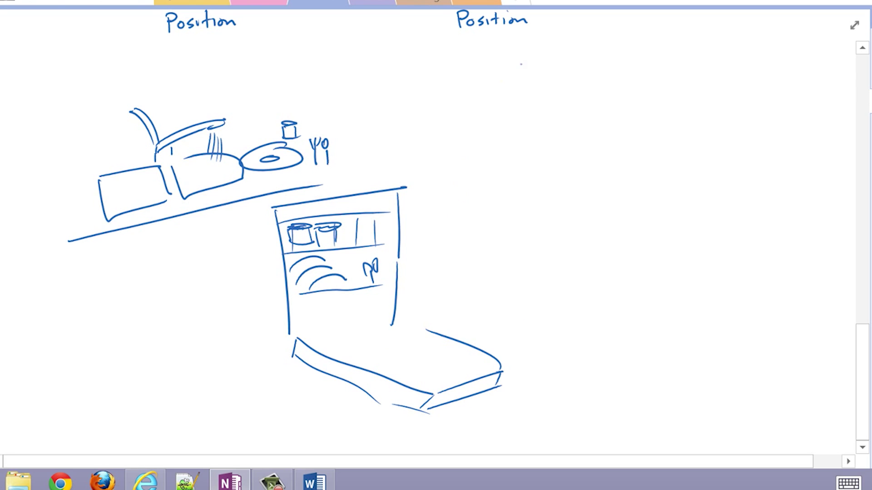
- Write the heading 'Dishwasher temperature control' beside the sketch
mouse_move(448, 141)
left_mouse_down()
mouse_move(452, 173)
mouse_move(494, 167)
left_mouse_up()
mouse_move(505, 157)
left_mouse_down()
mouse_move(541, 165)
mouse_move(571, 157)
left_mouse_up()
mouse_move(598, 157)
left_mouse_down()
mouse_move(619, 154)
mouse_move(608, 157)
left_mouse_up()
left_click_drag(620, 166, 708, 154)
left_click_drag(707, 159, 744, 157)
left_click_drag(498, 200, 577, 200)
left_click_drag(587, 180, 588, 203)
- Write 'Sensor: Thermocouple' below the heading
scroll(436, 246, "down", 4)
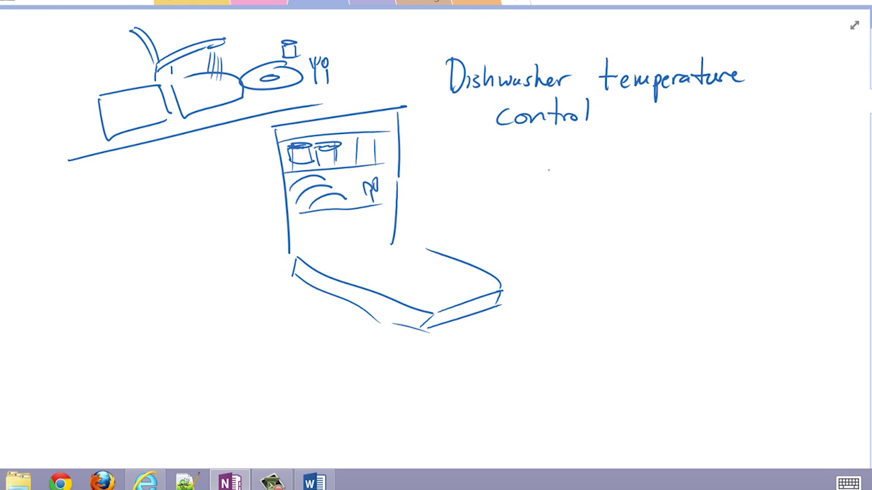
left_click_drag(576, 171, 558, 194)
left_click_drag(578, 187, 626, 191)
left_click(643, 183)
left_click(644, 190)
mouse_move(628, 191)
left_mouse_down()
mouse_move(639, 182)
mouse_move(671, 196)
mouse_move(686, 172)
left_mouse_up()
left_click_drag(681, 171, 709, 189)
left_click_drag(711, 184, 730, 188)
left_click_drag(745, 182, 770, 187)
left_click_drag(764, 184, 767, 199)
- Write 'Actuator: Heater' on the next line
left_click_drag(555, 233, 568, 232)
left_click_drag(558, 223, 573, 231)
left_click_drag(586, 210, 588, 229)
left_click_drag(582, 220, 595, 218)
left_click_drag(596, 222, 617, 227)
left_click_drag(627, 208, 631, 225)
left_click_drag(620, 221, 636, 220)
left_click_drag(684, 208, 681, 229)
left_click_drag(695, 205, 735, 225)
left_click_drag(724, 217, 759, 219)
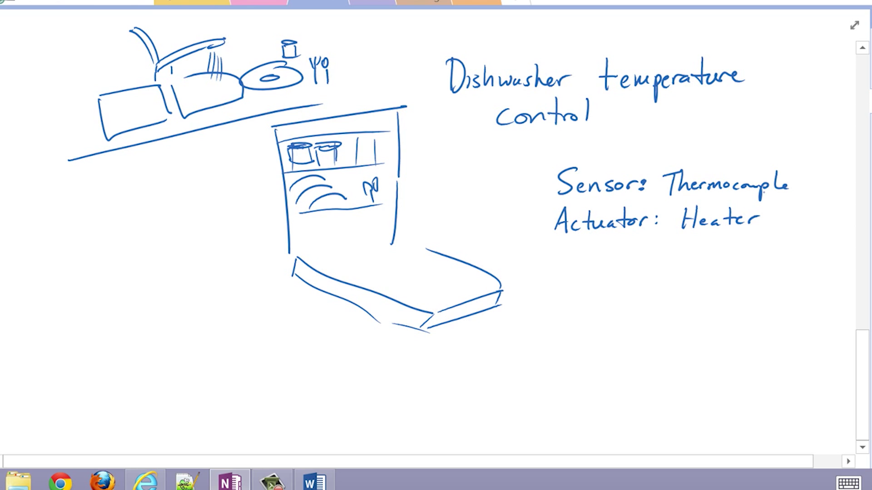
- Write 'Controller: Computer' on the following line
mouse_move(563, 248)
left_mouse_down()
mouse_move(580, 263)
mouse_move(611, 260)
left_mouse_up()
mouse_move(614, 245)
left_mouse_down()
mouse_move(639, 257)
mouse_move(600, 263)
left_mouse_up()
left_click(654, 251)
left_click(655, 259)
left_click_drag(691, 245, 686, 263)
left_click_drag(695, 254, 727, 261)
left_click_drag(738, 240, 740, 261)
left_click_drag(732, 250, 763, 255)
- Draw the setpoint arrow leading into the summing junction
scroll(771, 240, "down", 3)
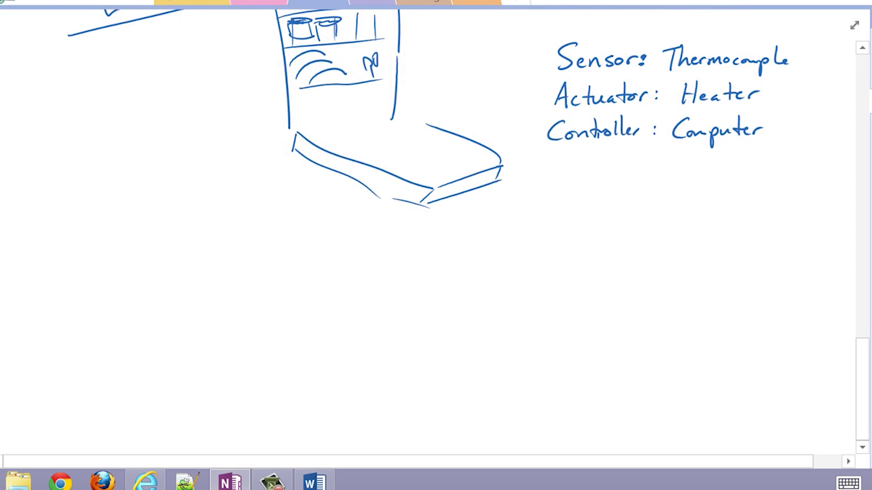
left_click_drag(173, 275, 227, 274)
mouse_move(219, 270)
left_mouse_down()
mouse_move(220, 278)
mouse_move(241, 263)
left_mouse_up()
- Mark the summing junction and write 'Setpoint' above the input arrow, redoing a miswritten letter
left_click_drag(237, 265, 255, 282)
left_click_drag(253, 266, 235, 280)
mouse_move(129, 240)
left_mouse_down()
mouse_move(116, 257)
mouse_move(136, 257)
left_mouse_up()
mouse_move(139, 250)
left_mouse_down()
mouse_move(141, 267)
mouse_move(138, 257)
left_mouse_up()
key("ctrl+z")
key("ctrl+z")
left_click_drag(145, 241, 147, 258)
left_click_drag(153, 249, 154, 262)
left_click_drag(165, 249, 180, 257)
left_click_drag(183, 238, 185, 257)
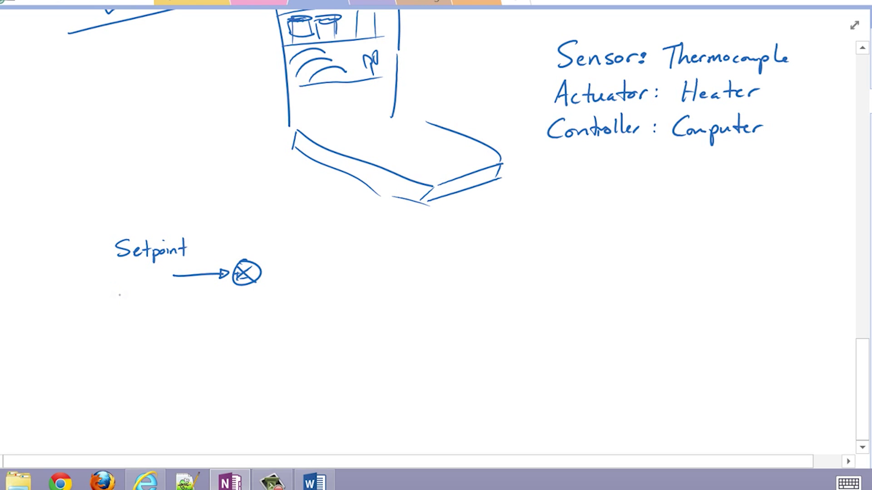
- Write the setpoint value T = 130°F under Setpoint
left_click_drag(114, 290, 133, 289)
left_click_drag(124, 290, 122, 309)
left_click_drag(134, 296, 156, 309)
left_click_drag(161, 291, 168, 307)
left_click_drag(177, 293, 175, 307)
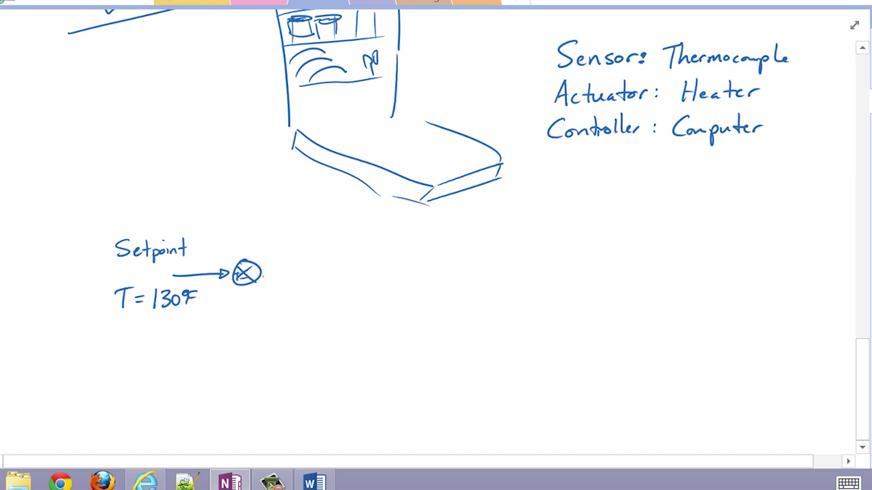
- Draw an arrow from the junction into a PID Controller box
left_click_drag(262, 274, 282, 274)
mouse_move(288, 258)
left_mouse_down()
mouse_move(315, 288)
mouse_move(286, 257)
left_mouse_up()
left_click_drag(303, 265, 332, 278)
mouse_move(336, 261)
left_mouse_down()
mouse_move(339, 278)
mouse_move(352, 270)
left_mouse_up()
mouse_move(298, 235)
left_mouse_down()
mouse_move(297, 250)
mouse_move(310, 250)
left_mouse_up()
mouse_move(323, 235)
left_mouse_down()
mouse_move(323, 250)
mouse_move(408, 269)
left_mouse_up()
- Draw an arrow into a Dishwasher box after the controller
left_click_drag(401, 265, 410, 286)
mouse_move(409, 251)
left_mouse_down()
mouse_move(485, 285)
mouse_move(413, 280)
left_mouse_up()
left_click_drag(412, 263, 413, 279)
left_click_drag(432, 269, 435, 276)
left_click_drag(445, 263, 454, 277)
left_click_drag(454, 272, 478, 274)
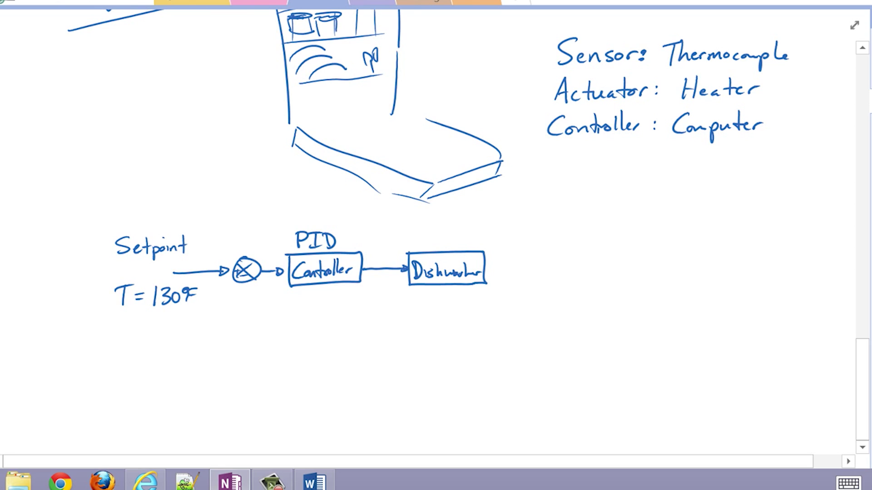
- Label the controller-to-dishwasher arrow 'Heating element level'
left_click_drag(379, 221, 378, 240)
left_click_drag(385, 221, 384, 240)
left_click_drag(380, 231, 385, 230)
left_click_drag(387, 235, 392, 238)
left_click_drag(397, 233, 440, 237)
left_click_drag(440, 236, 457, 237)
mouse_move(462, 223)
left_mouse_down()
mouse_move(460, 237)
mouse_move(494, 233)
left_mouse_up()
left_click_drag(497, 222, 498, 237)
- Draw the dishwasher's output arrow labelled 'Temperature of the water'
left_click_drag(486, 270, 558, 271)
left_click_drag(552, 268, 617, 261)
left_click_drag(618, 258, 672, 257)
left_click_drag(568, 286, 590, 279)
mouse_move(602, 271)
left_mouse_down()
mouse_move(601, 290)
mouse_move(631, 287)
left_mouse_up()
left_click_drag(643, 282, 667, 285)
left_click_drag(668, 285, 697, 282)
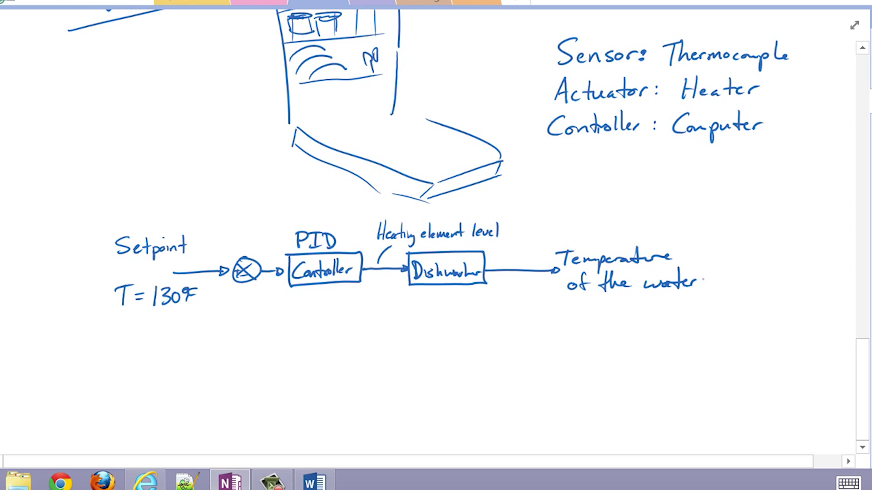
- Route feedback through a Temp Probe box back into the junction, then draw graph axes
mouse_move(522, 271)
left_mouse_down()
mouse_move(427, 336)
mouse_move(432, 341)
left_mouse_up()
mouse_move(429, 323)
left_mouse_down()
mouse_move(357, 321)
mouse_move(423, 324)
left_mouse_up()
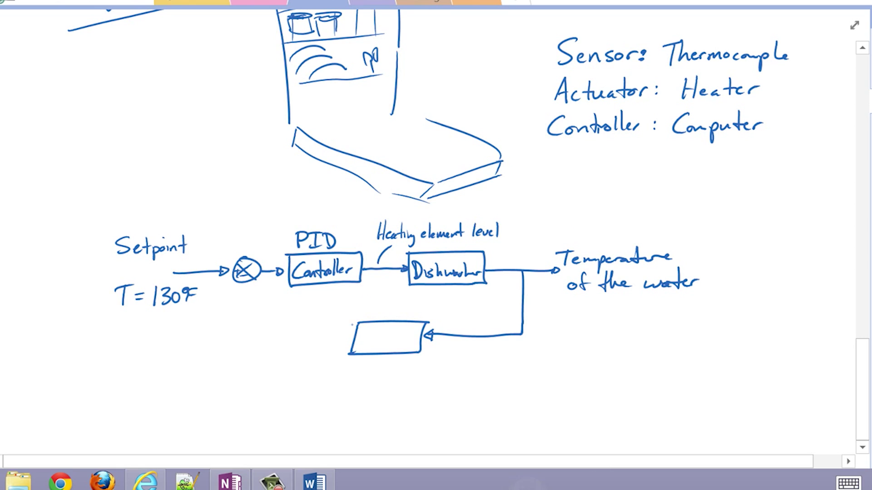
mouse_move(359, 331)
left_mouse_down()
mouse_move(386, 346)
mouse_move(415, 340)
mouse_move(233, 337)
mouse_move(237, 285)
left_mouse_up()
left_click_drag(232, 294, 242, 293)
scroll(453, 405, "down", 5)
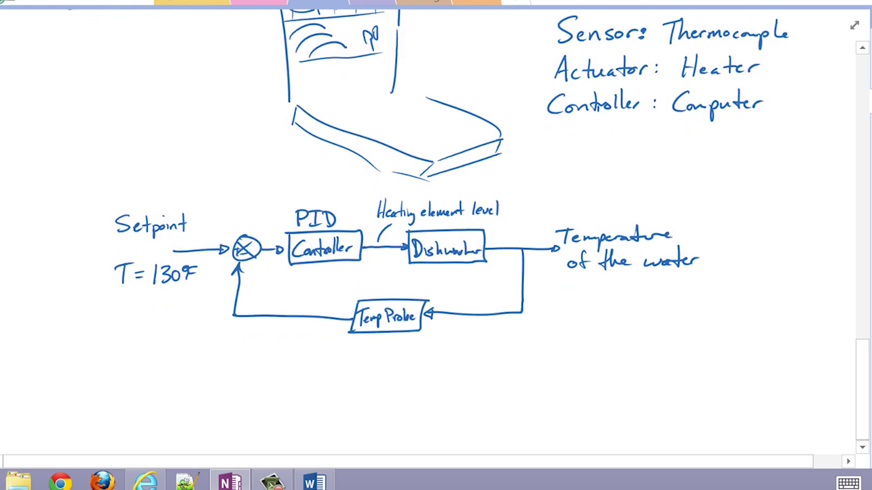
mouse_move(235, 211)
left_mouse_down()
mouse_move(242, 310)
mouse_move(499, 342)
left_mouse_up()
- Label the axes time and Temperature and draw the dashed initial level stepping up
mouse_move(325, 358)
left_mouse_down()
mouse_move(323, 381)
mouse_move(365, 375)
left_mouse_up()
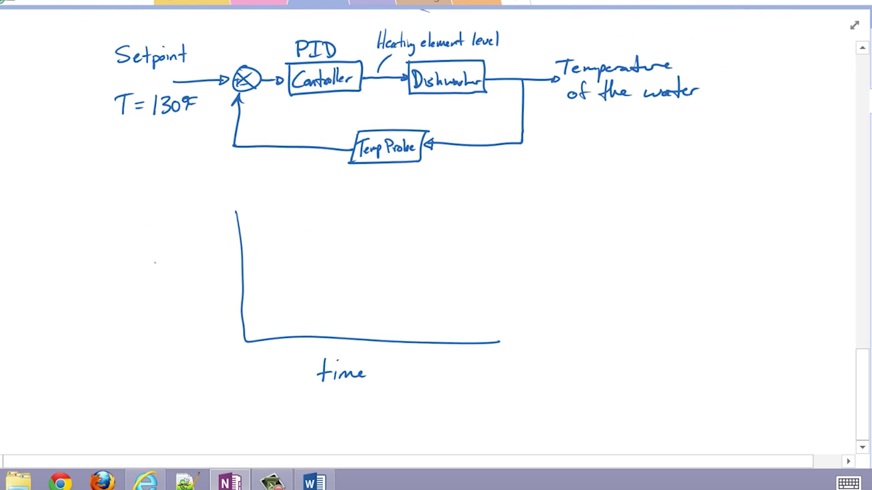
mouse_move(122, 268)
left_mouse_down()
mouse_move(167, 286)
mouse_move(221, 264)
left_mouse_up()
left_click_drag(242, 313, 271, 314)
left_click_drag(275, 313, 293, 313)
left_click_drag(310, 313, 322, 313)
left_click_drag(328, 313, 338, 313)
left_click_drag(338, 309, 338, 298)
left_click(338, 285)
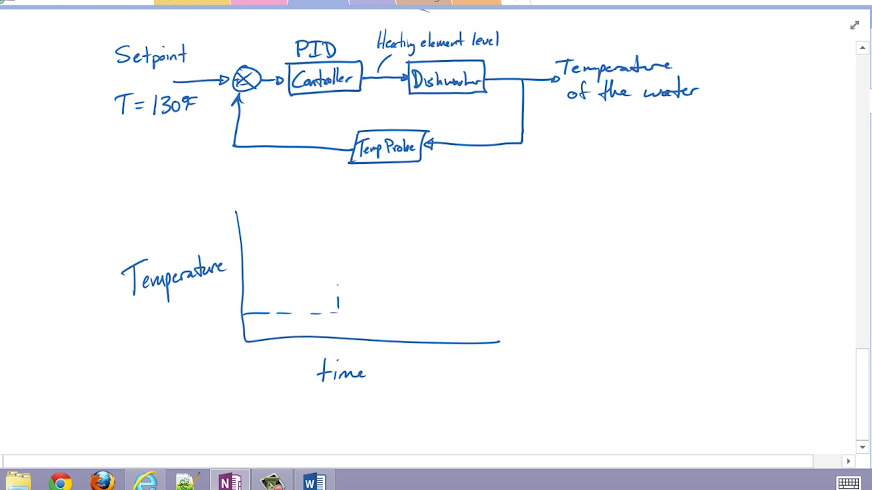
- Extend the dashed setpoint line and mark the 130°F and 80°F levels
left_click_drag(397, 243, 423, 244)
left_click_drag(483, 244, 496, 243)
mouse_move(526, 224)
left_mouse_down()
mouse_move(523, 241)
mouse_move(536, 239)
left_mouse_up()
left_click_drag(552, 228, 551, 229)
left_click_drag(567, 227, 573, 225)
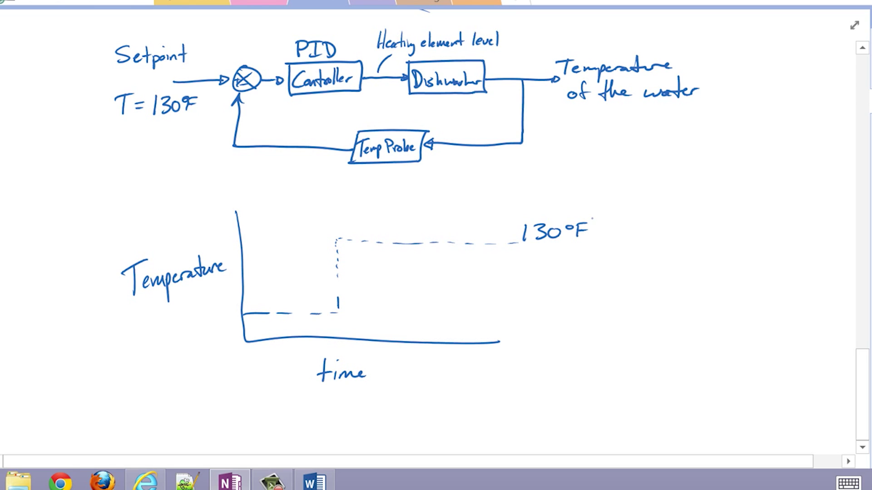
left_click_drag(262, 292, 259, 293)
left_click_drag(269, 292, 268, 293)
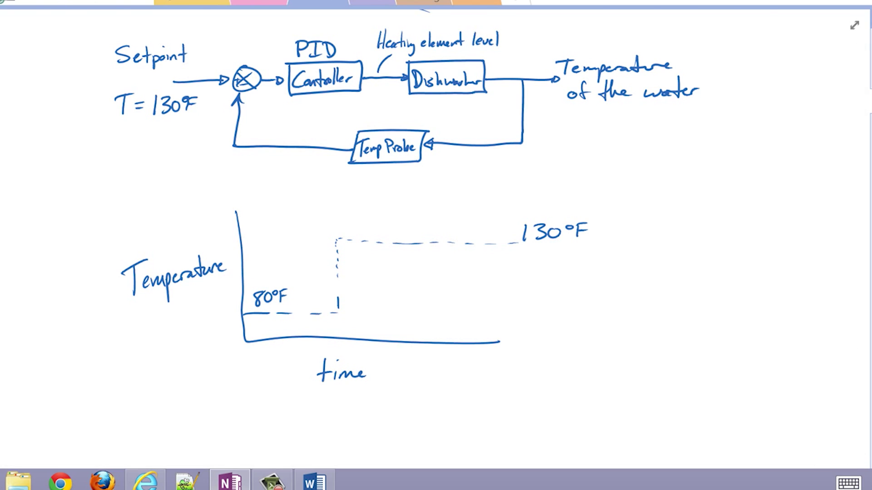
- Draw and label the red actual-temperature curve, and label the dashed line Desired Temperature
mouse_move(302, 315)
left_mouse_down()
mouse_move(464, 245)
mouse_move(582, 248)
left_mouse_up()
mouse_move(370, 286)
left_mouse_down()
mouse_move(495, 307)
mouse_move(658, 299)
left_mouse_up()
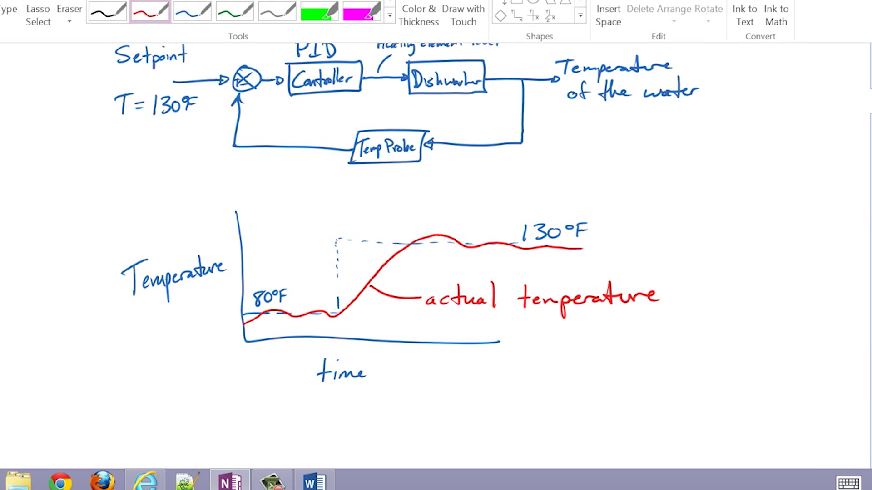
mouse_move(361, 236)
left_mouse_down()
mouse_move(454, 210)
mouse_move(521, 201)
mouse_move(591, 205)
mouse_move(661, 191)
left_mouse_up()
scroll(436, 246, "down", 4)
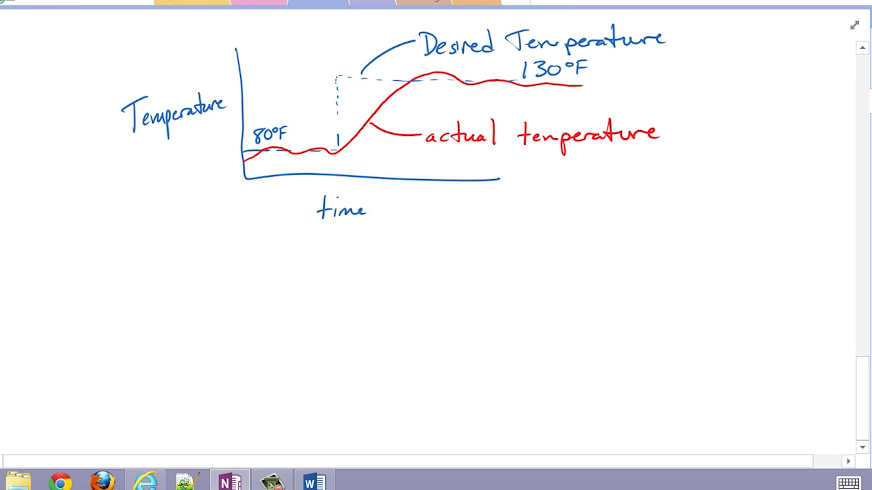
- Handwrite 'Design a "controller"' in green below the graph
left_click_drag(103, 244, 105, 271)
left_click_drag(121, 263, 130, 266)
left_click_drag(141, 260, 135, 269)
left_click_drag(148, 260, 150, 269)
left_click_drag(160, 261, 149, 278)
left_click_drag(261, 244, 266, 250)
left_click_drag(283, 255, 282, 263)
left_click_drag(286, 257, 341, 259)
left_click_drag(347, 241, 349, 262)
left_click_drag(359, 240, 361, 262)
left_click_drag(363, 258, 381, 257)
- Continue the green note with 'so that the actual value is'
left_click_drag(444, 258, 447, 263)
left_click_drag(474, 258, 488, 256)
left_click_drag(482, 241, 480, 264)
left_click_drag(488, 241, 498, 263)
left_click_drag(505, 257, 512, 263)
left_click_drag(520, 242, 519, 263)
mouse_move(514, 253)
left_mouse_down()
mouse_move(586, 261)
mouse_move(657, 254)
left_mouse_up()
mouse_move(653, 252)
left_mouse_down()
mouse_move(691, 240)
mouse_move(779, 262)
left_mouse_up()
mouse_move(64, 295)
left_mouse_down()
mouse_move(81, 310)
mouse_move(186, 302)
mouse_move(239, 286)
mouse_move(308, 295)
left_mouse_up()
- Add 'maintained at a "setpoint" or otherwise' to the second line
left_click_drag(346, 302, 363, 306)
left_click_drag(408, 285, 413, 290)
left_click_drag(418, 305, 488, 302)
mouse_move(490, 305)
left_mouse_down()
mouse_move(518, 284)
mouse_move(511, 299)
left_mouse_up()
left_click_drag(531, 285, 536, 289)
left_click_drag(567, 299, 603, 293)
mouse_move(633, 300)
left_mouse_down()
mouse_move(686, 291)
mouse_move(745, 299)
left_mouse_up()
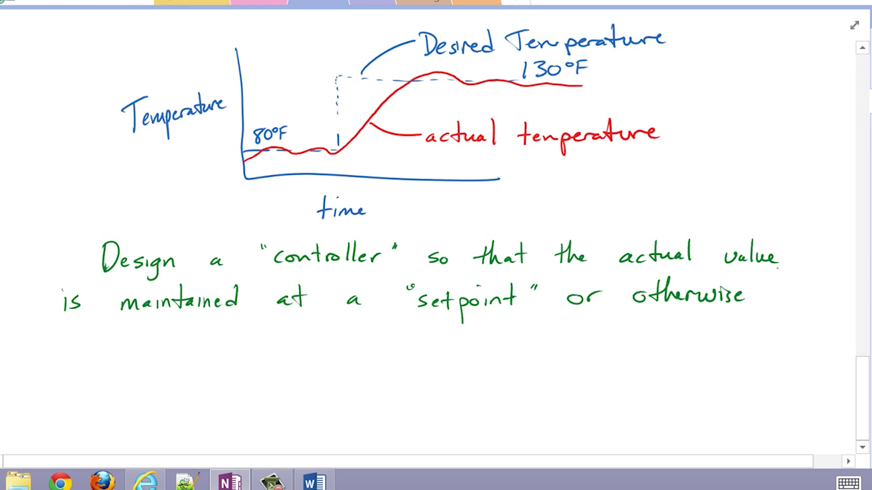
- Write 'meets a desirable value determined' on the third line
left_click_drag(61, 352, 120, 339)
mouse_move(160, 345)
left_mouse_down()
mouse_move(318, 342)
mouse_move(385, 352)
left_mouse_up()
left_click_drag(395, 343, 404, 351)
left_click_drag(407, 342, 428, 350)
left_click_drag(482, 341, 484, 331)
mouse_move(488, 347)
left_mouse_down()
mouse_move(561, 341)
mouse_move(654, 358)
mouse_move(792, 338)
left_mouse_up()
- Finish the note with 'by another objective' on the fourth line
mouse_move(59, 386)
left_mouse_down()
mouse_move(85, 384)
mouse_move(87, 408)
left_mouse_up()
left_click_drag(94, 391, 101, 394)
left_click_drag(111, 387, 109, 395)
left_click_drag(119, 371, 127, 393)
left_click_drag(128, 372, 137, 393)
left_click_drag(141, 384, 143, 392)
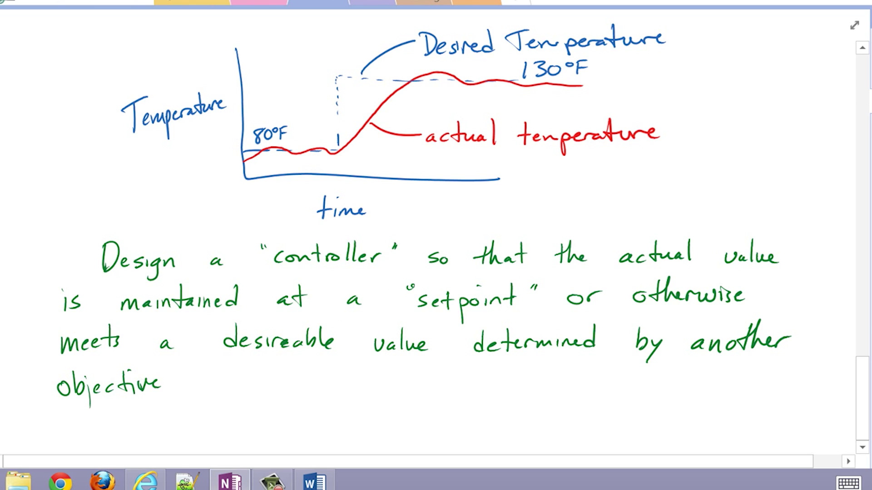